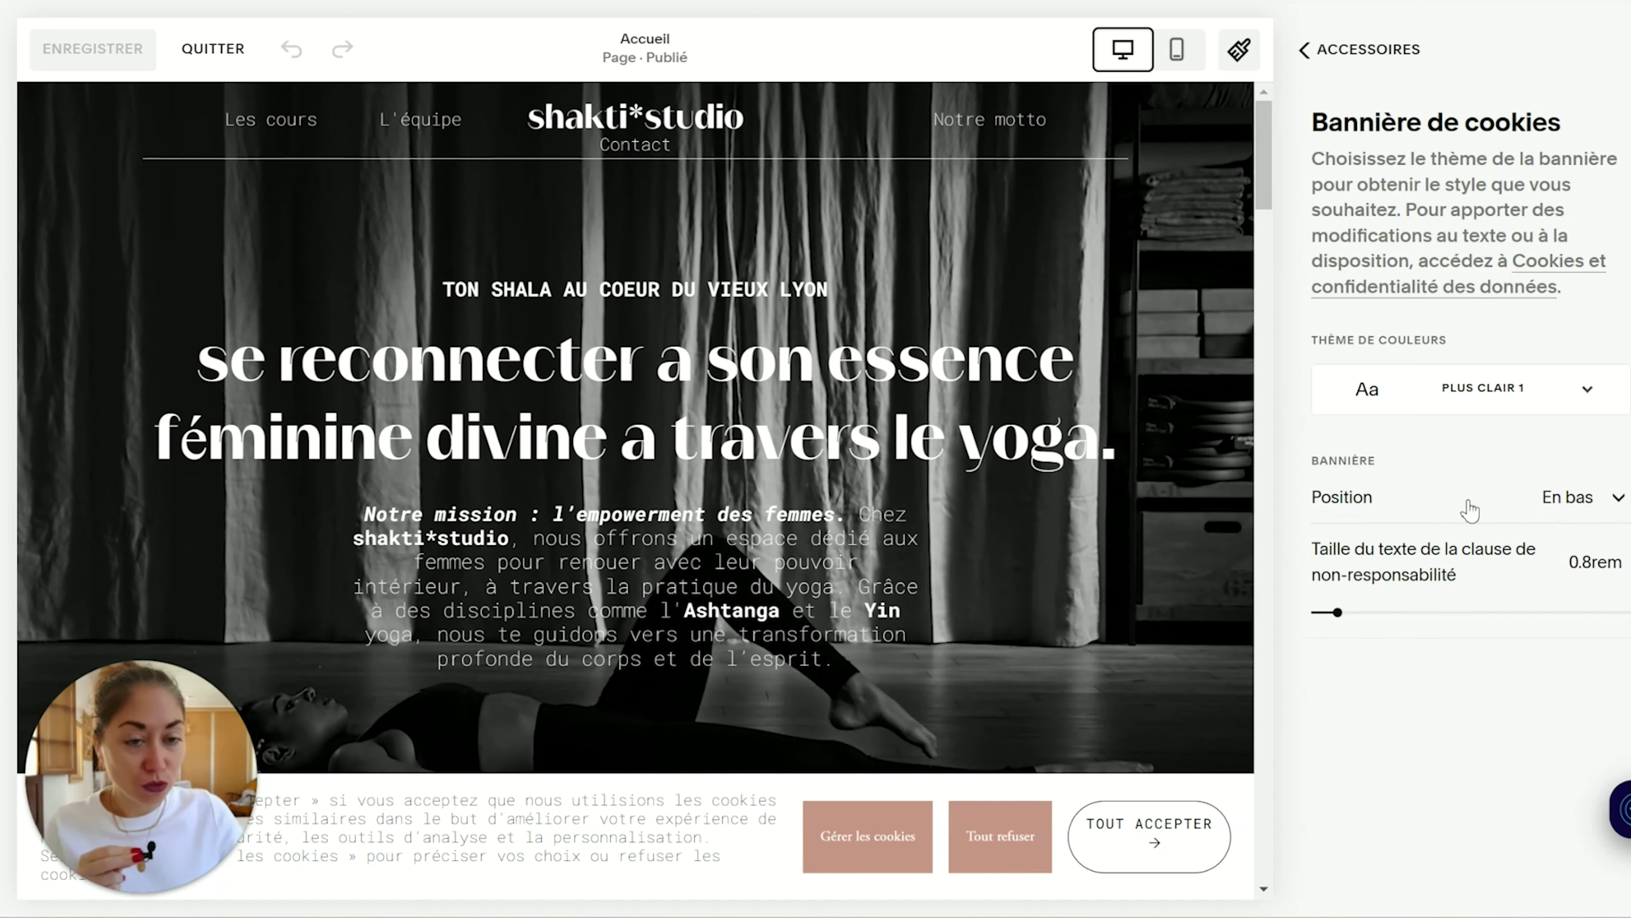
# Step: Try the En haut position for the cookie banner and return it to En bas
pyautogui.click(1600, 502)
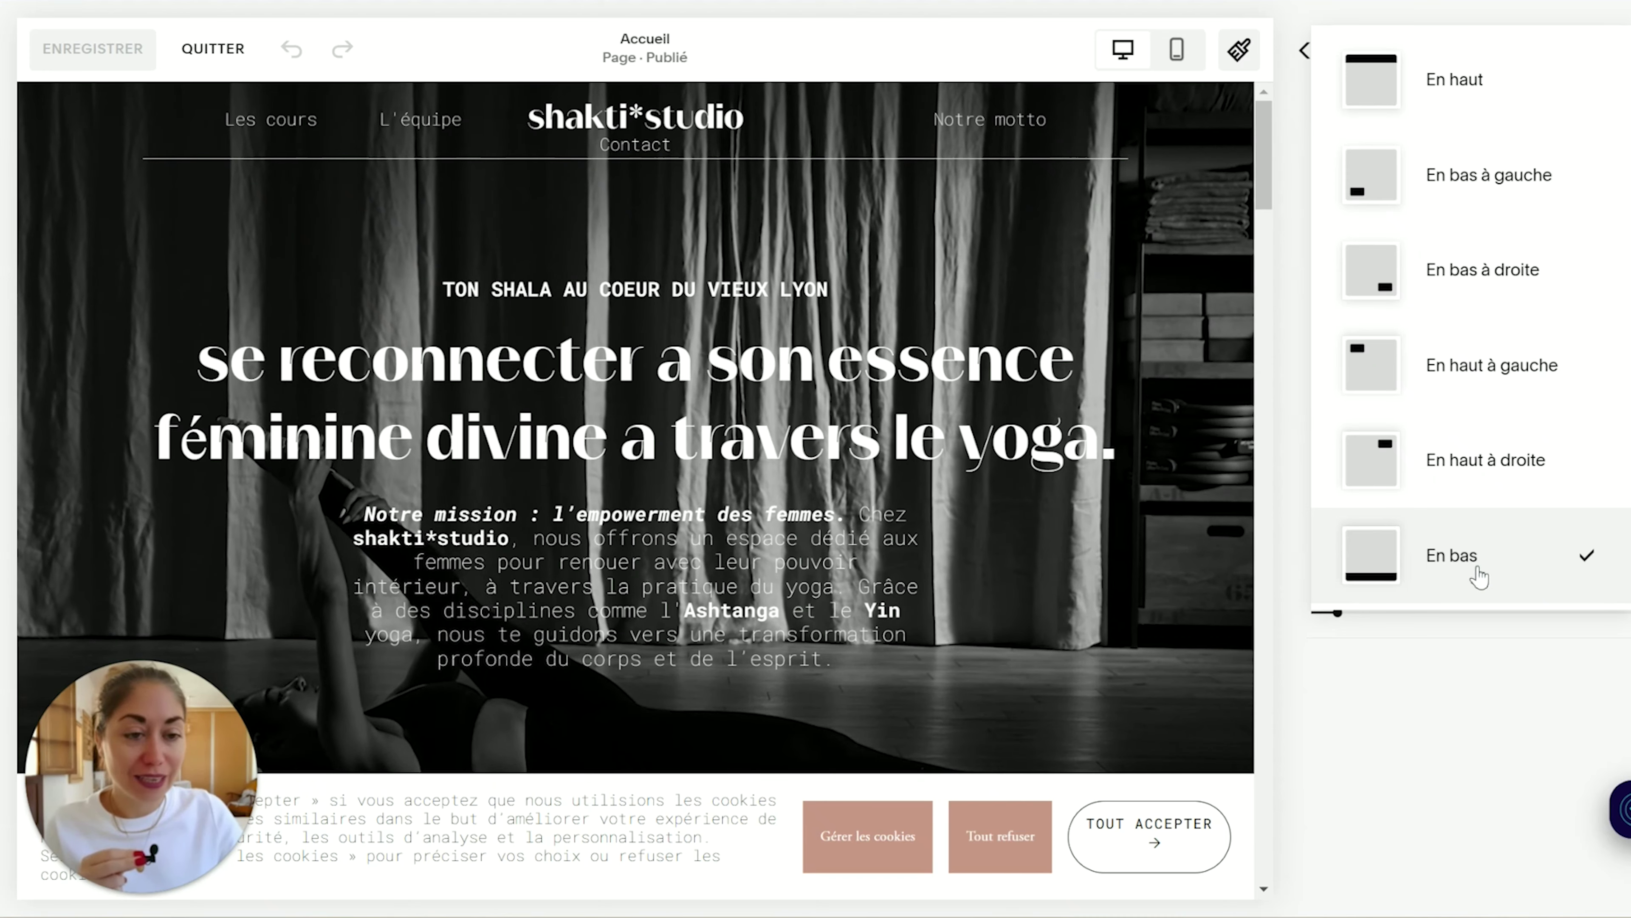
pyautogui.click(1503, 81)
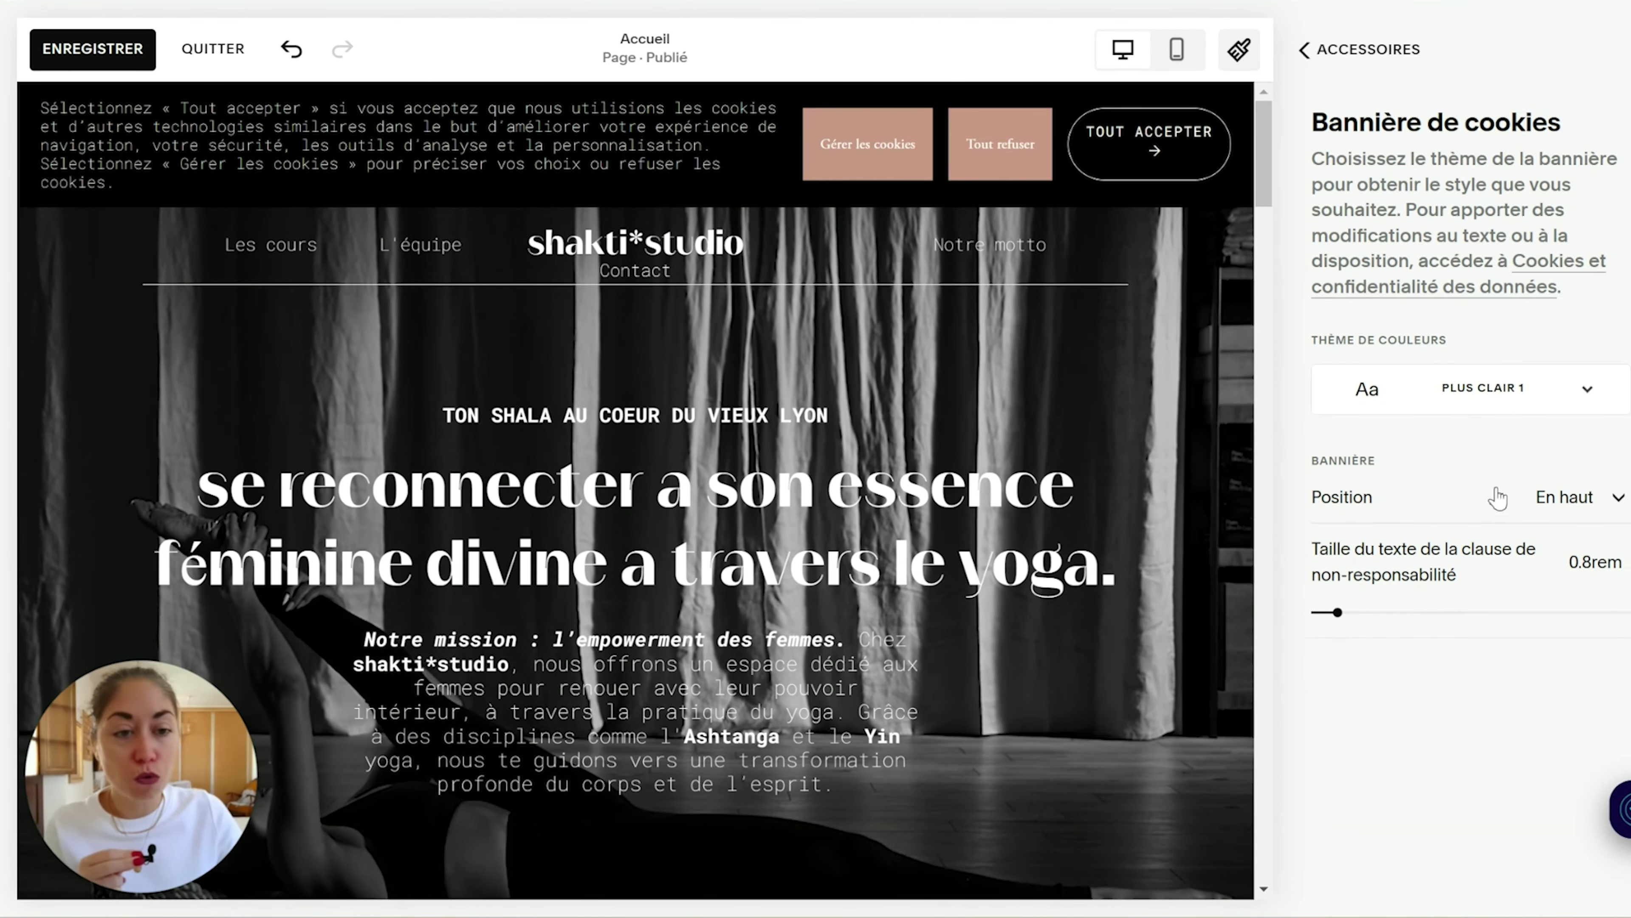
pyautogui.click(1604, 497)
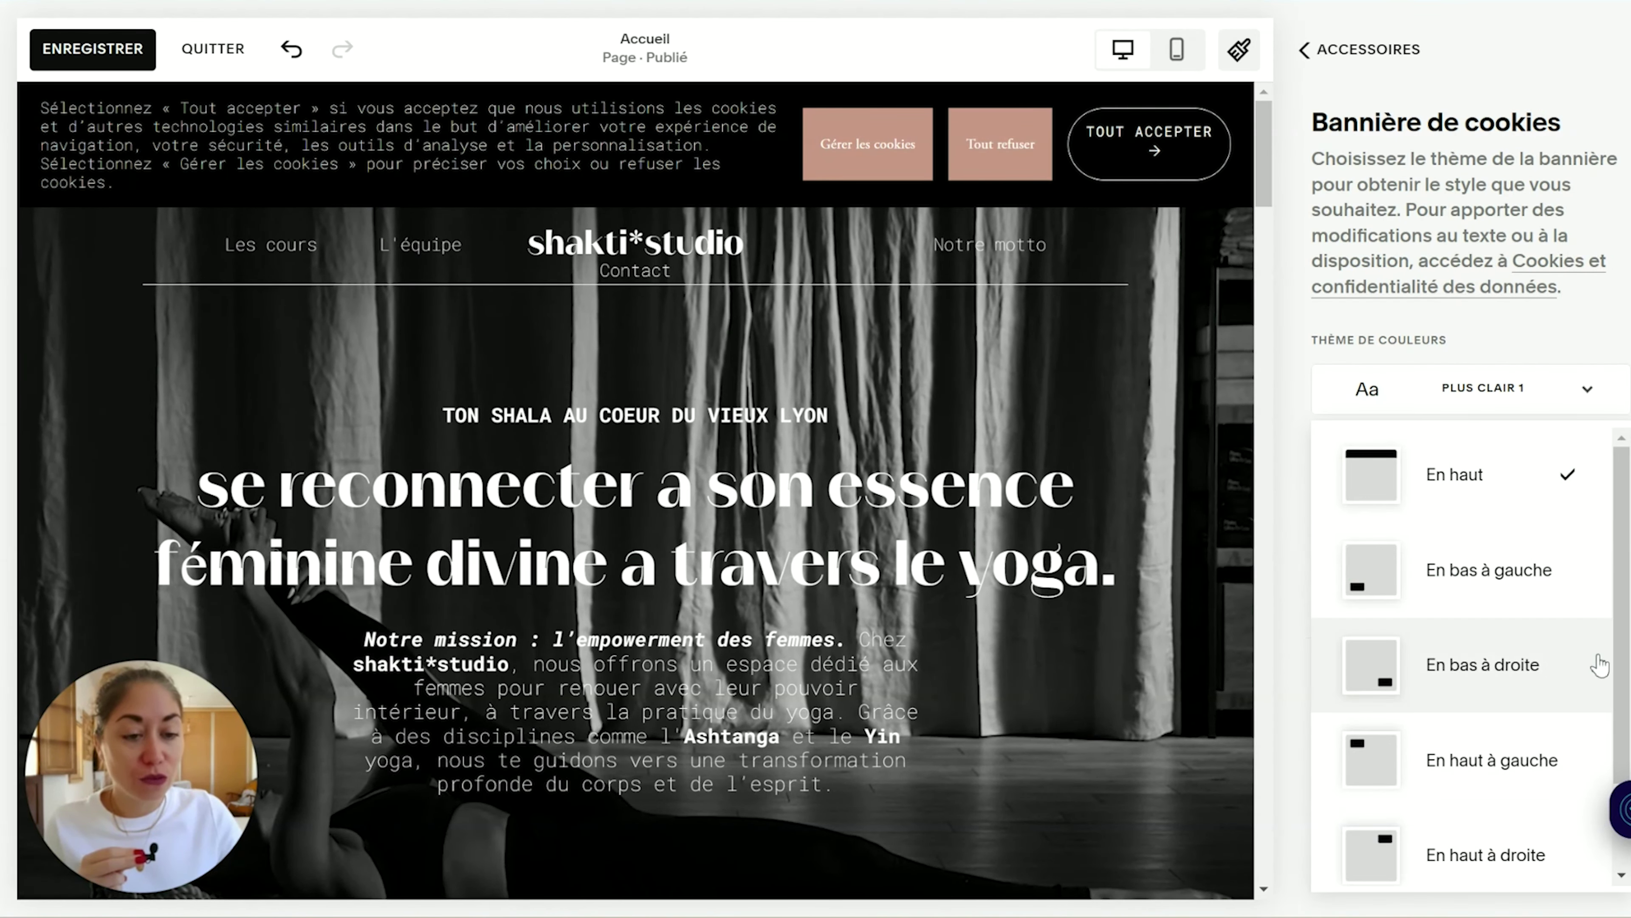
pyautogui.scroll(-2, 1622, 617)
pyautogui.click(1493, 832)
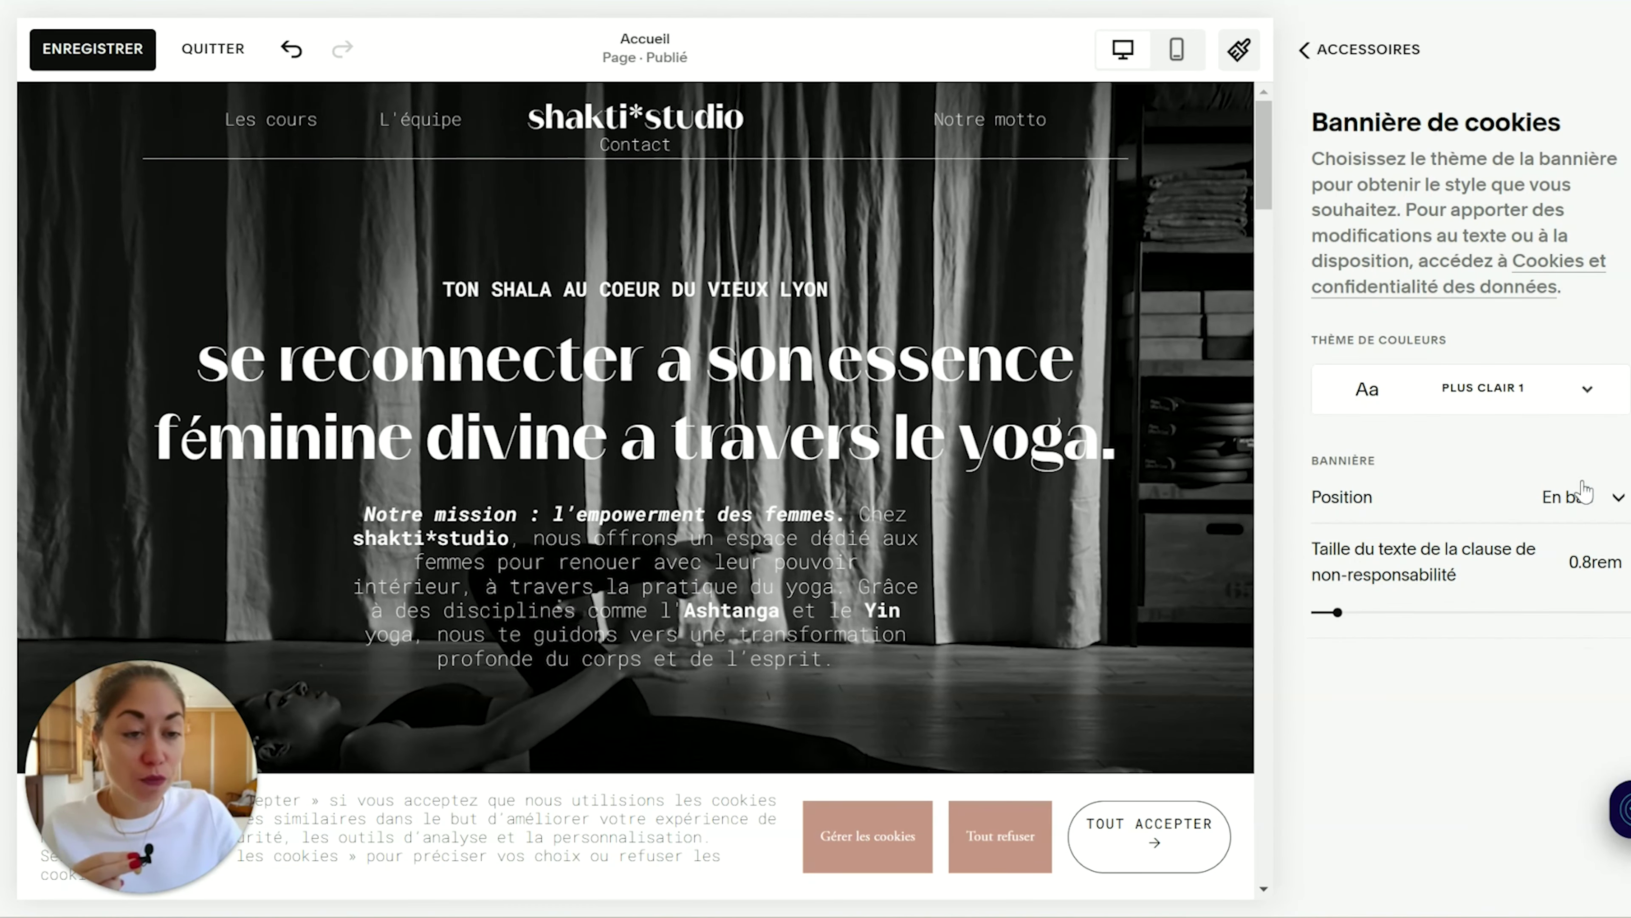
# Step: Try the cookie banner positions En bas à gauche and En bas à droite, and return it to En bas
pyautogui.click(1570, 497)
pyautogui.click(1490, 175)
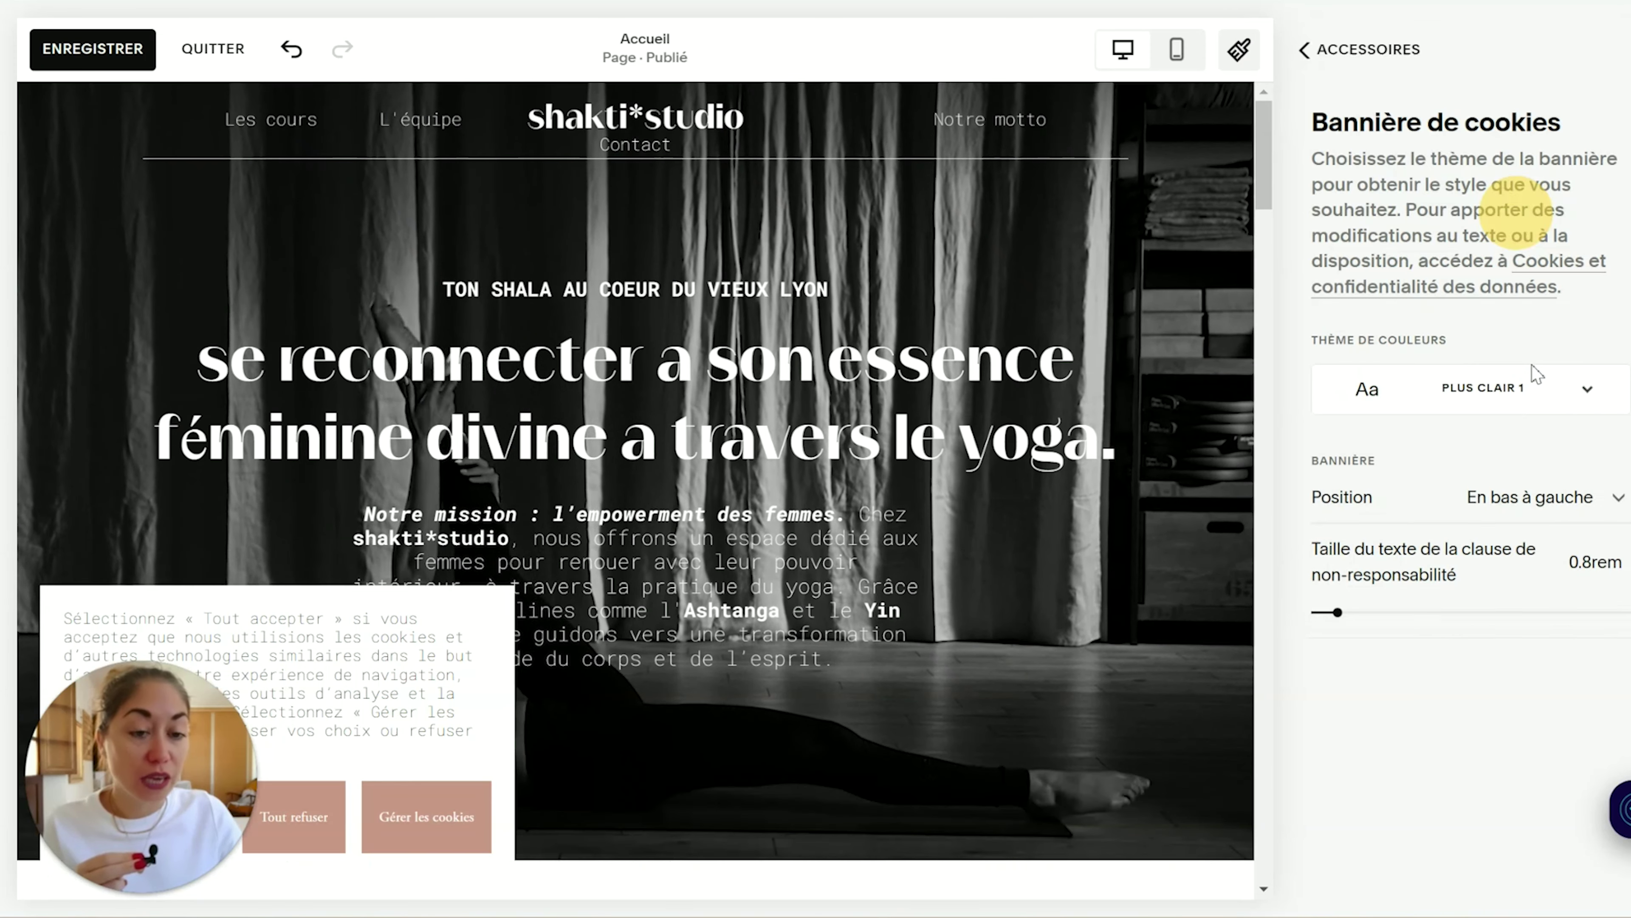
pyautogui.click(1535, 491)
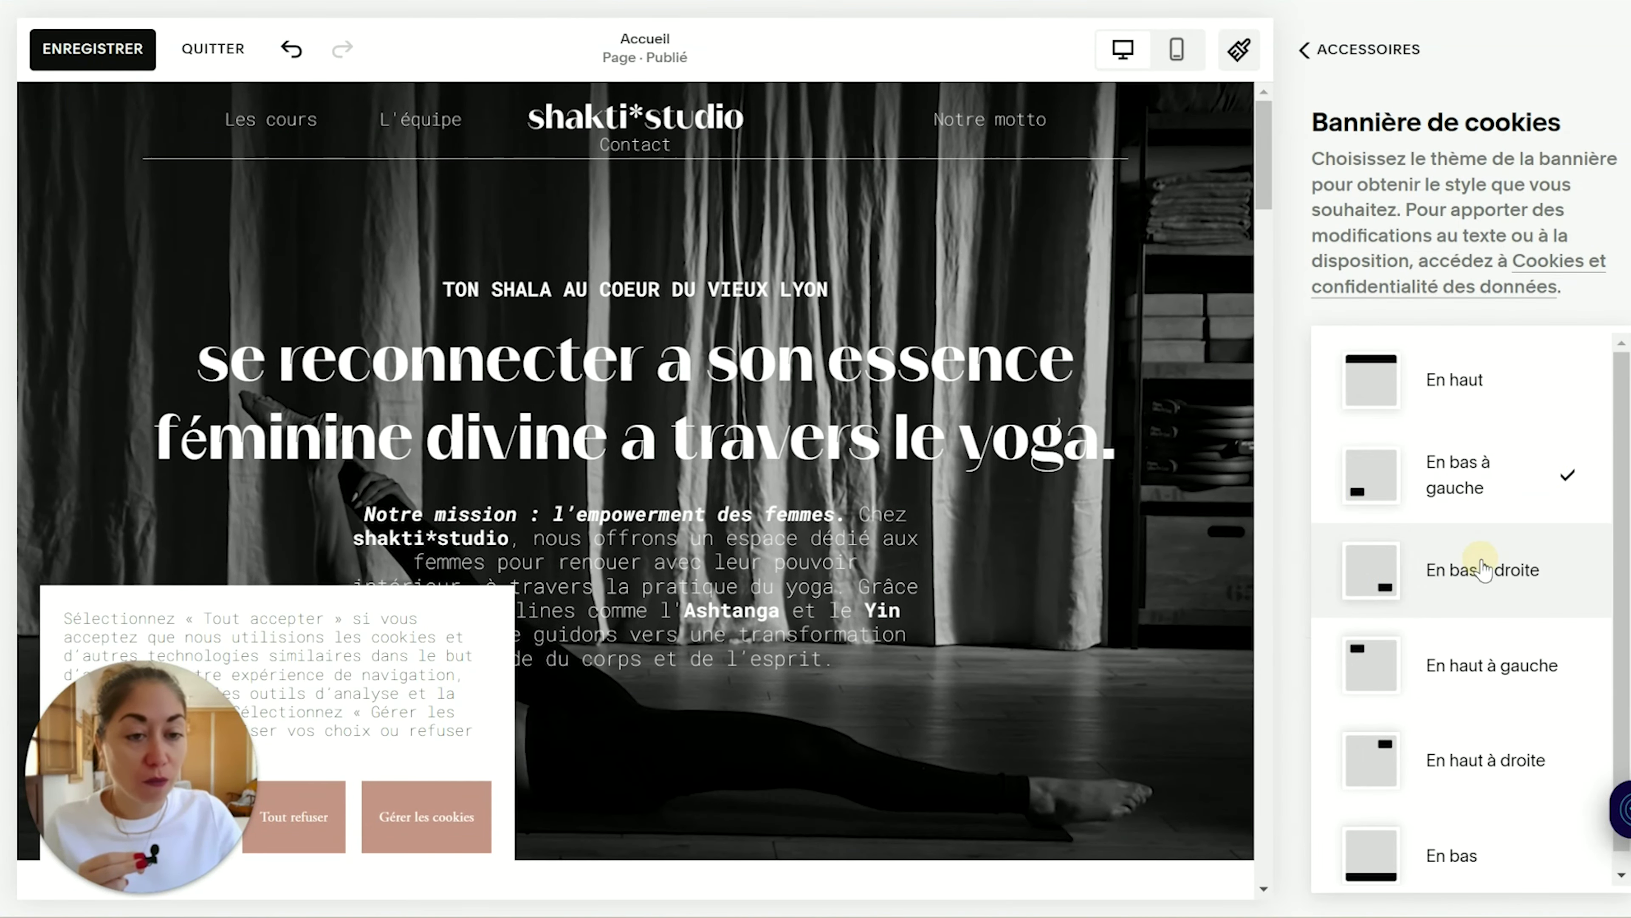
pyautogui.click(1471, 572)
pyautogui.click(1575, 400)
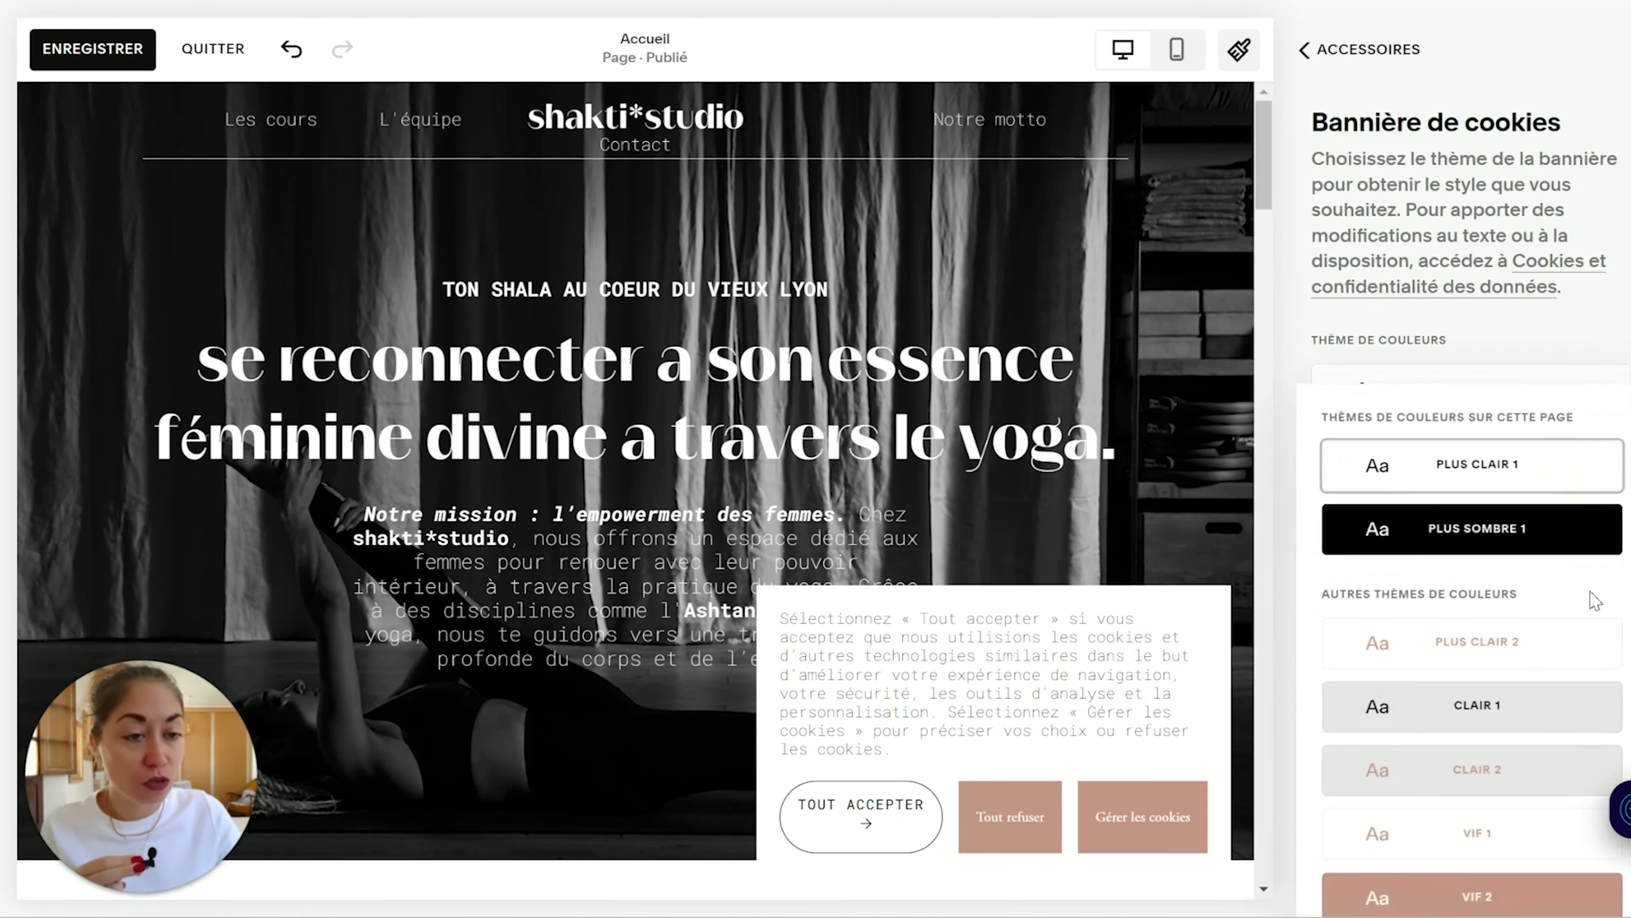
pyautogui.click(1583, 382)
pyautogui.click(1616, 508)
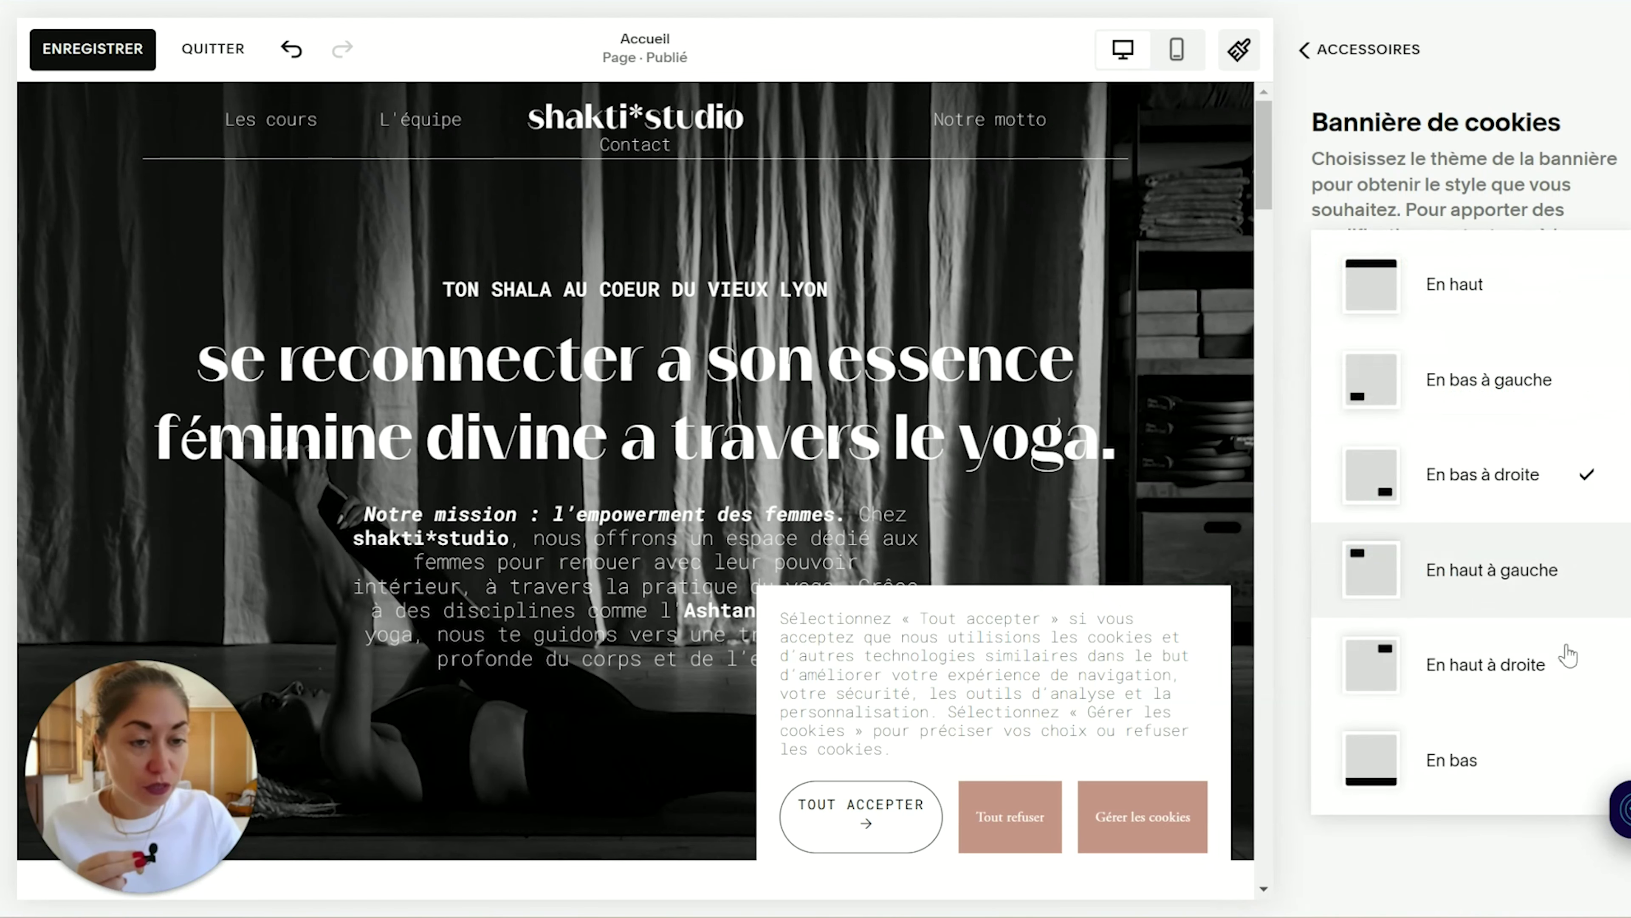
pyautogui.click(1500, 765)
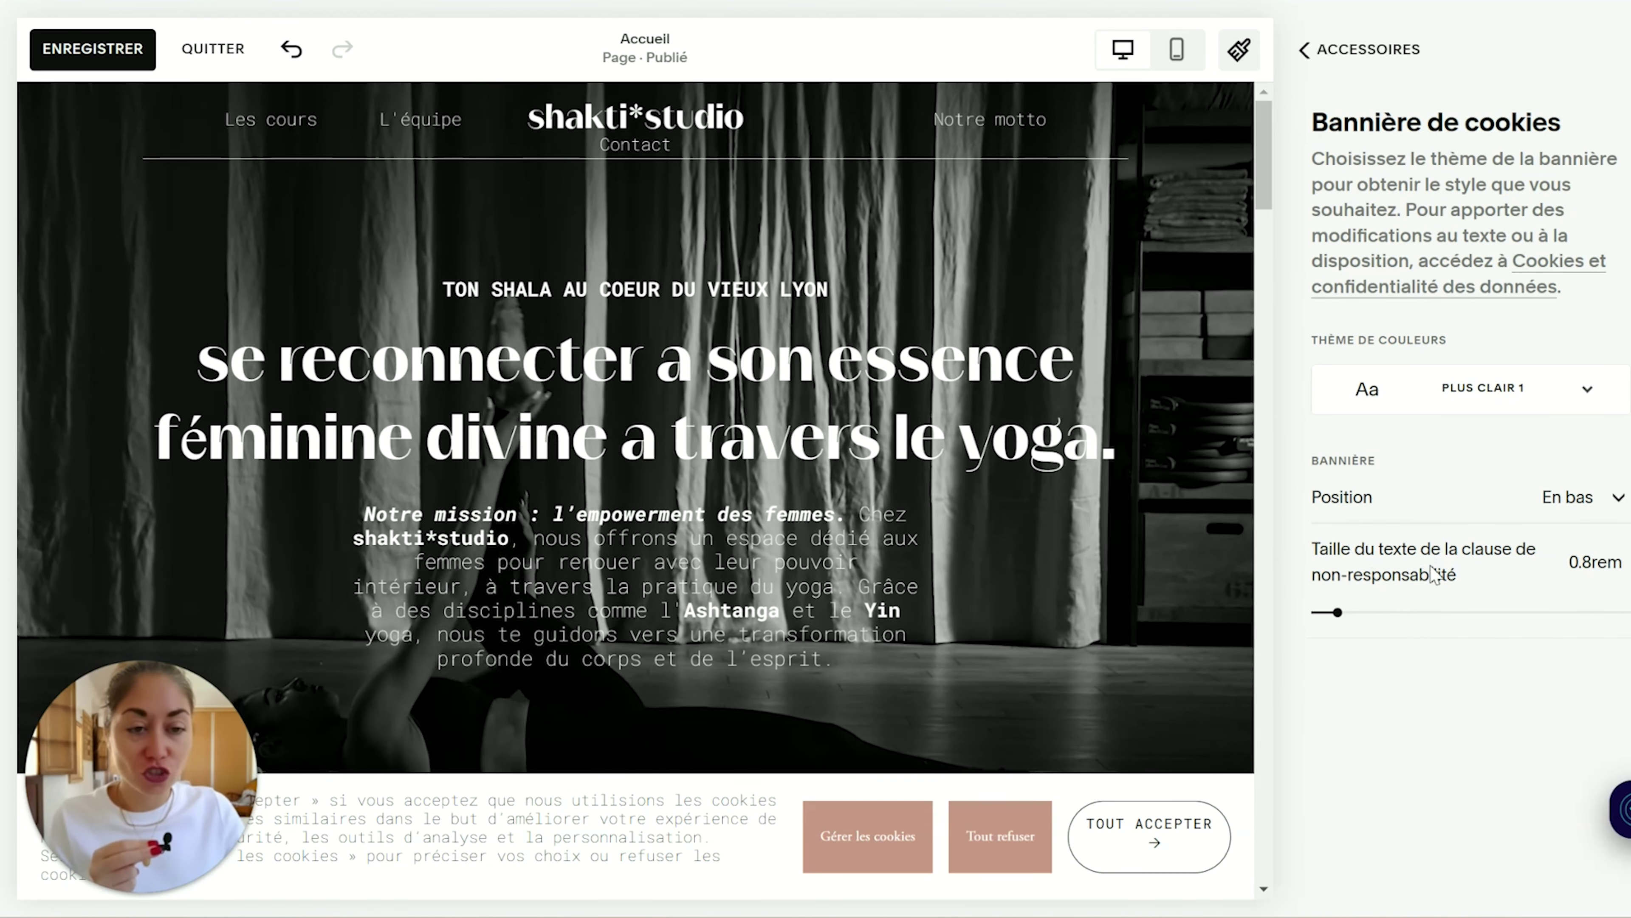
# Step: Reduce the cookie banner's disclaimer text size to 0.6rem and save the page
pyautogui.moveTo(1338, 612)
pyautogui.mouseDown()
pyautogui.moveTo(1350, 612)
pyautogui.moveTo(1331, 611)
pyautogui.mouseUp()
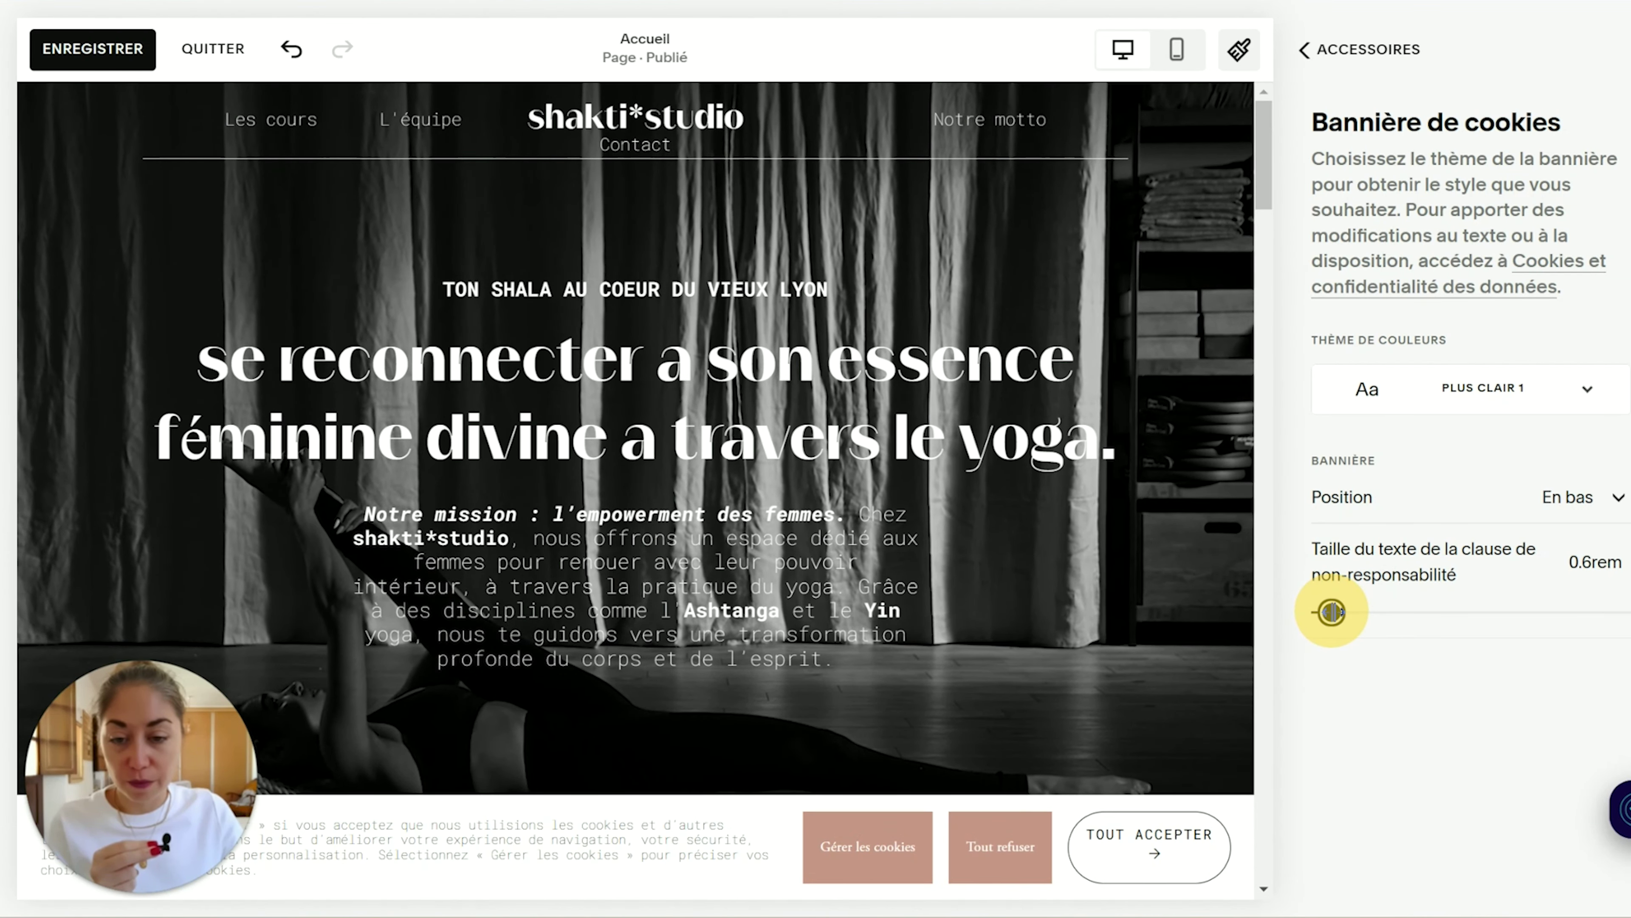
pyautogui.click(92, 49)
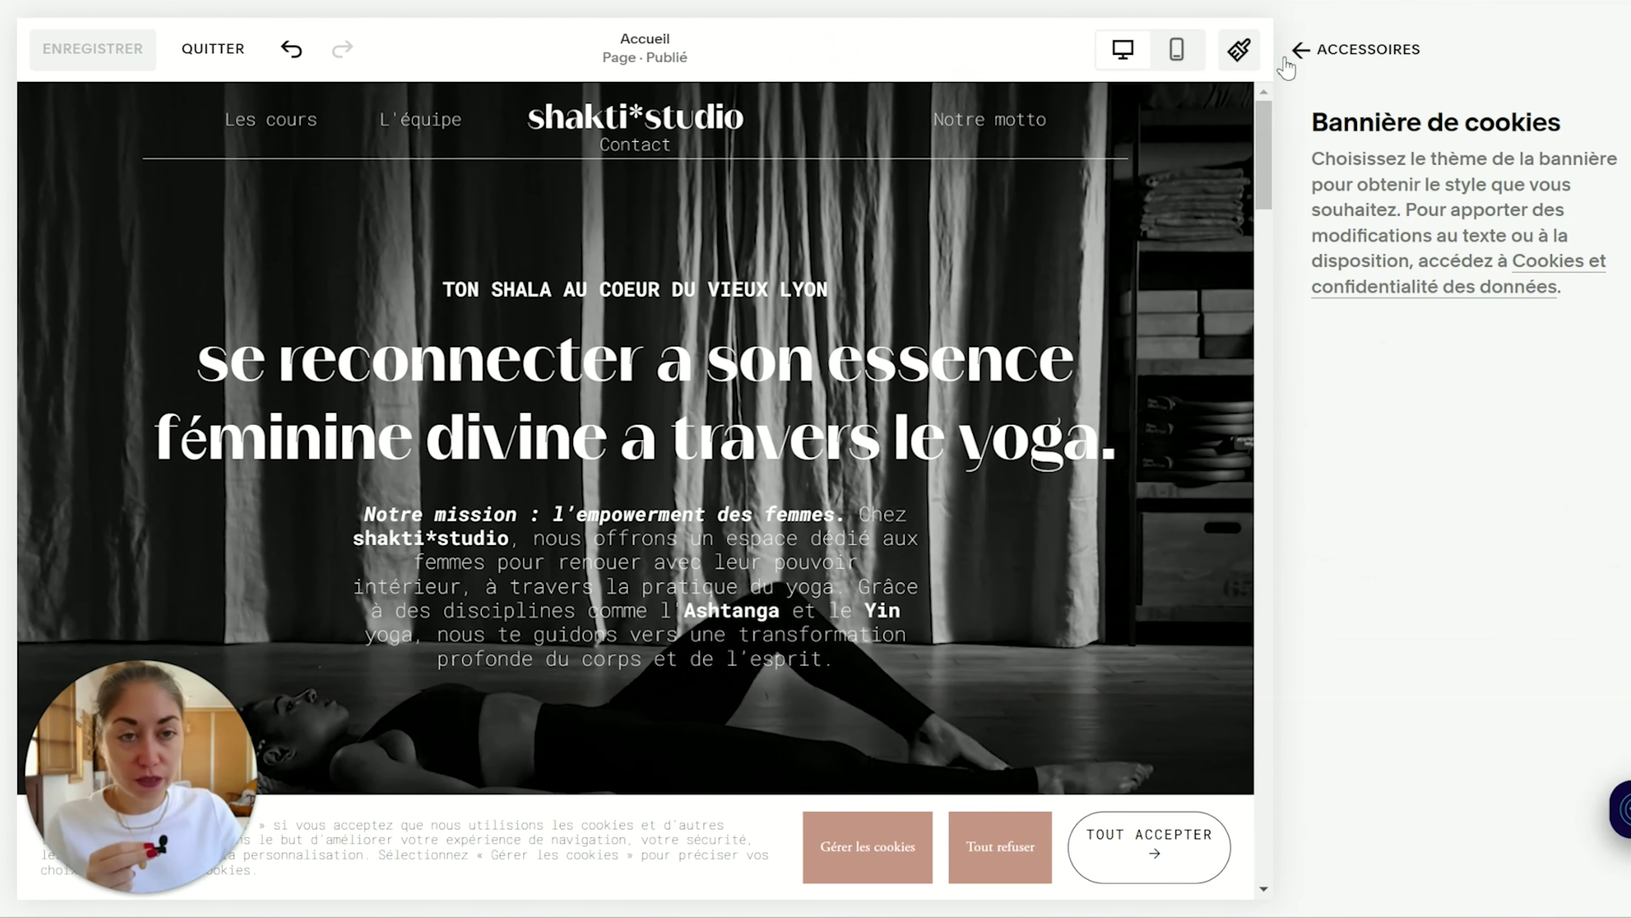
# Step: In the site styles, make the secondary button style match the principal button
pyautogui.click(1327, 56)
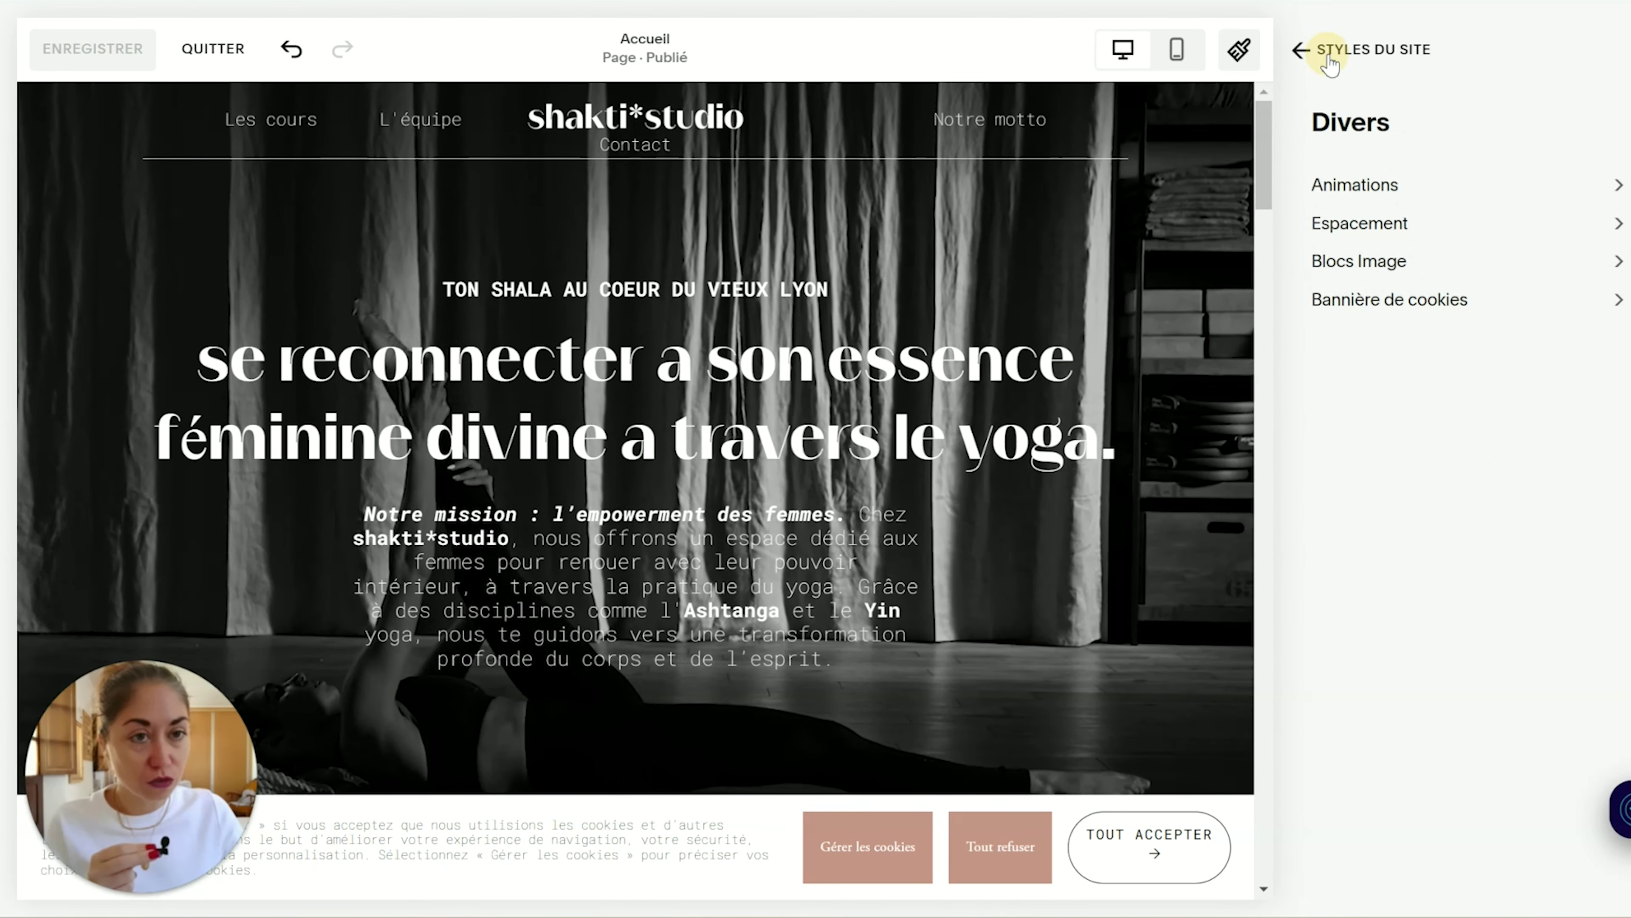
pyautogui.click(1328, 58)
pyautogui.scroll(-2, 1541, 514)
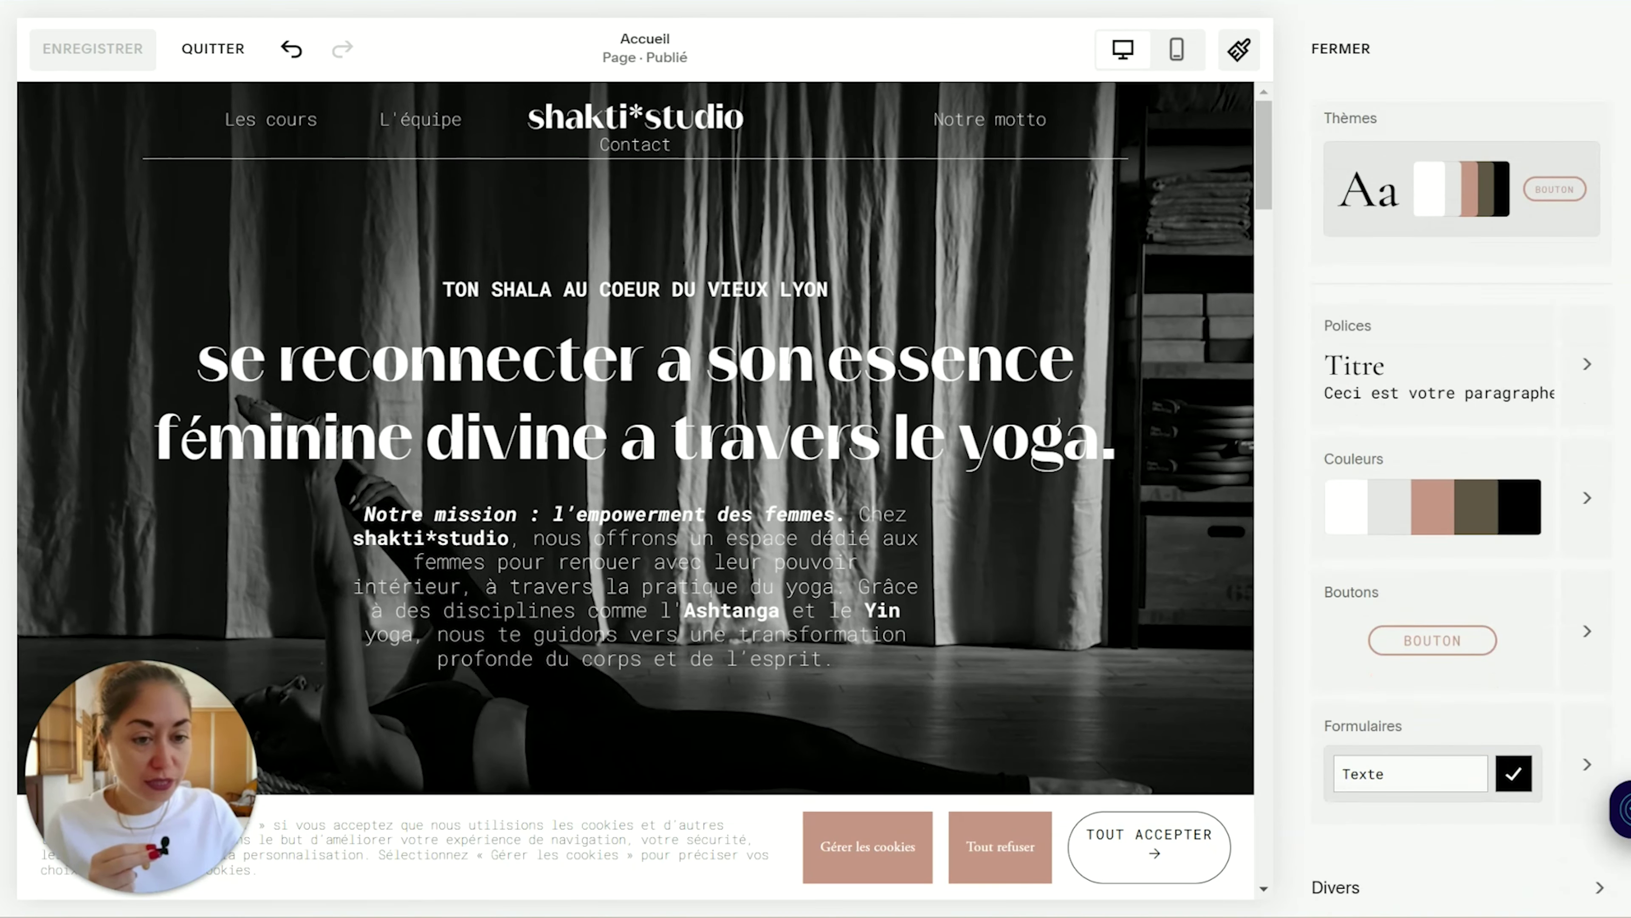
pyautogui.click(1598, 630)
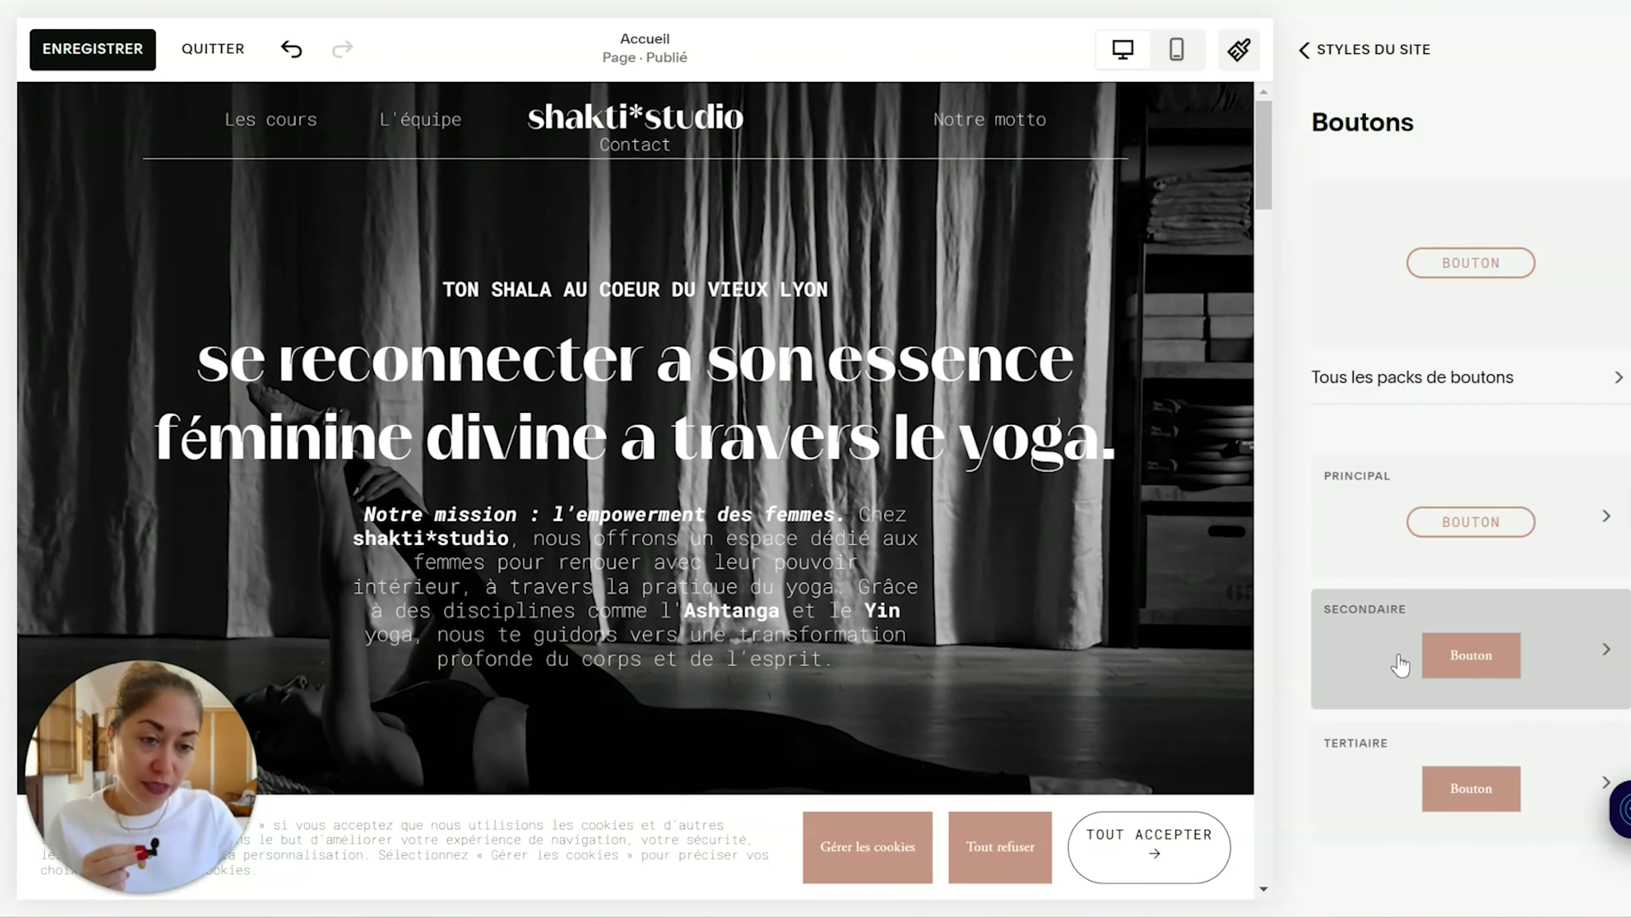
pyautogui.click(1453, 620)
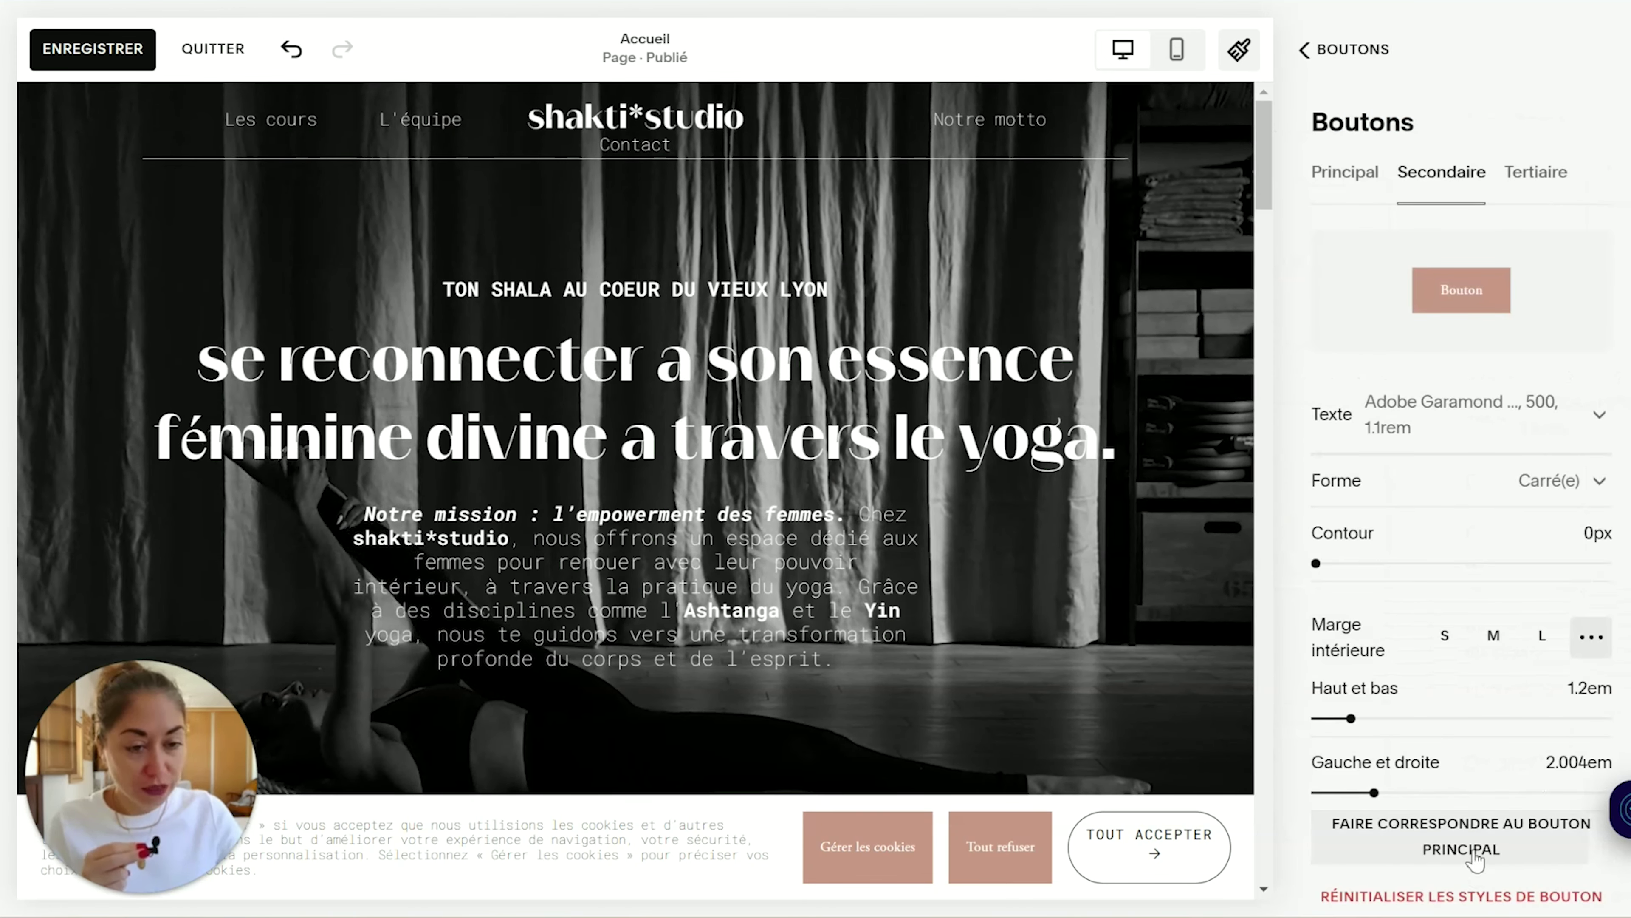
pyautogui.click(1458, 848)
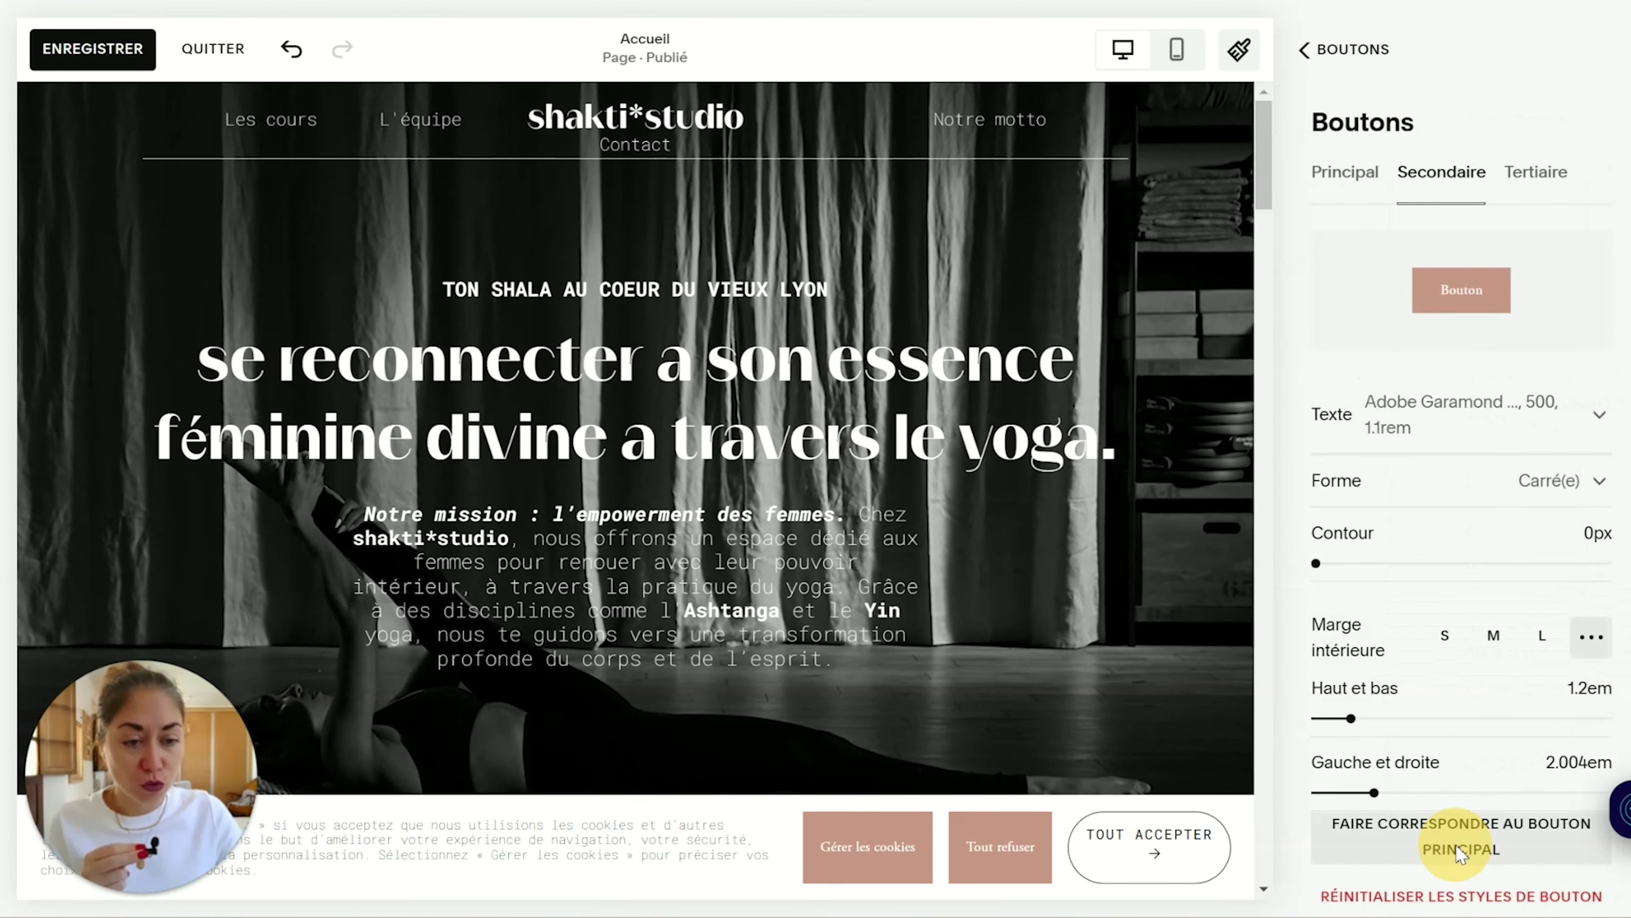
pyautogui.click(949, 554)
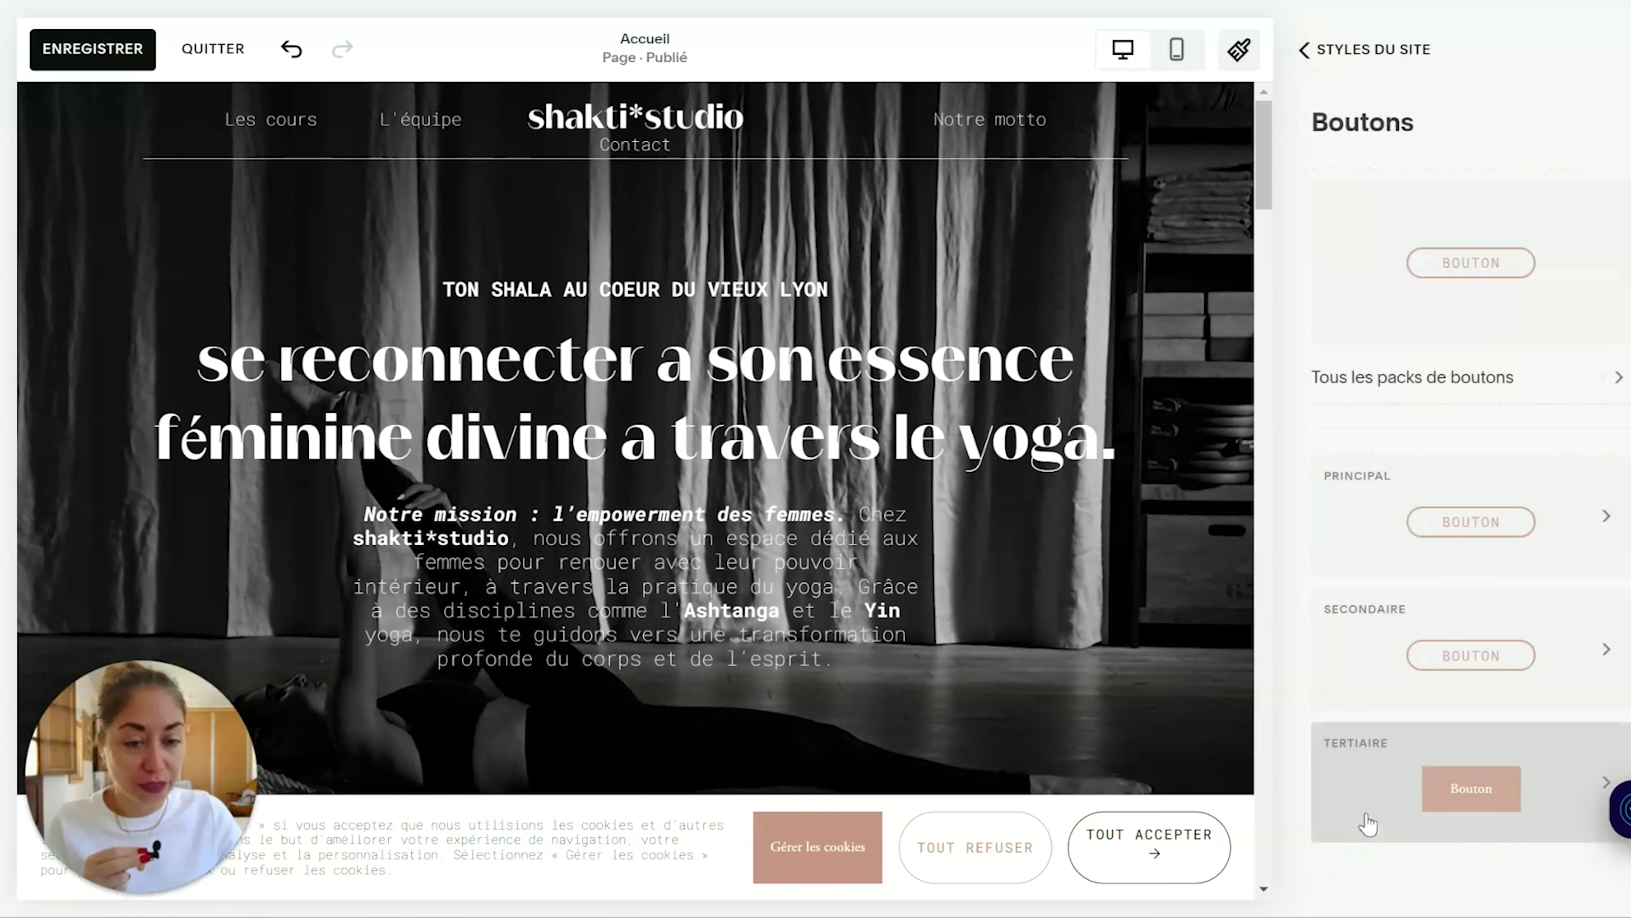
# Step: Make the tertiary button style match the principal button and save the site style changes
pyautogui.click(1362, 784)
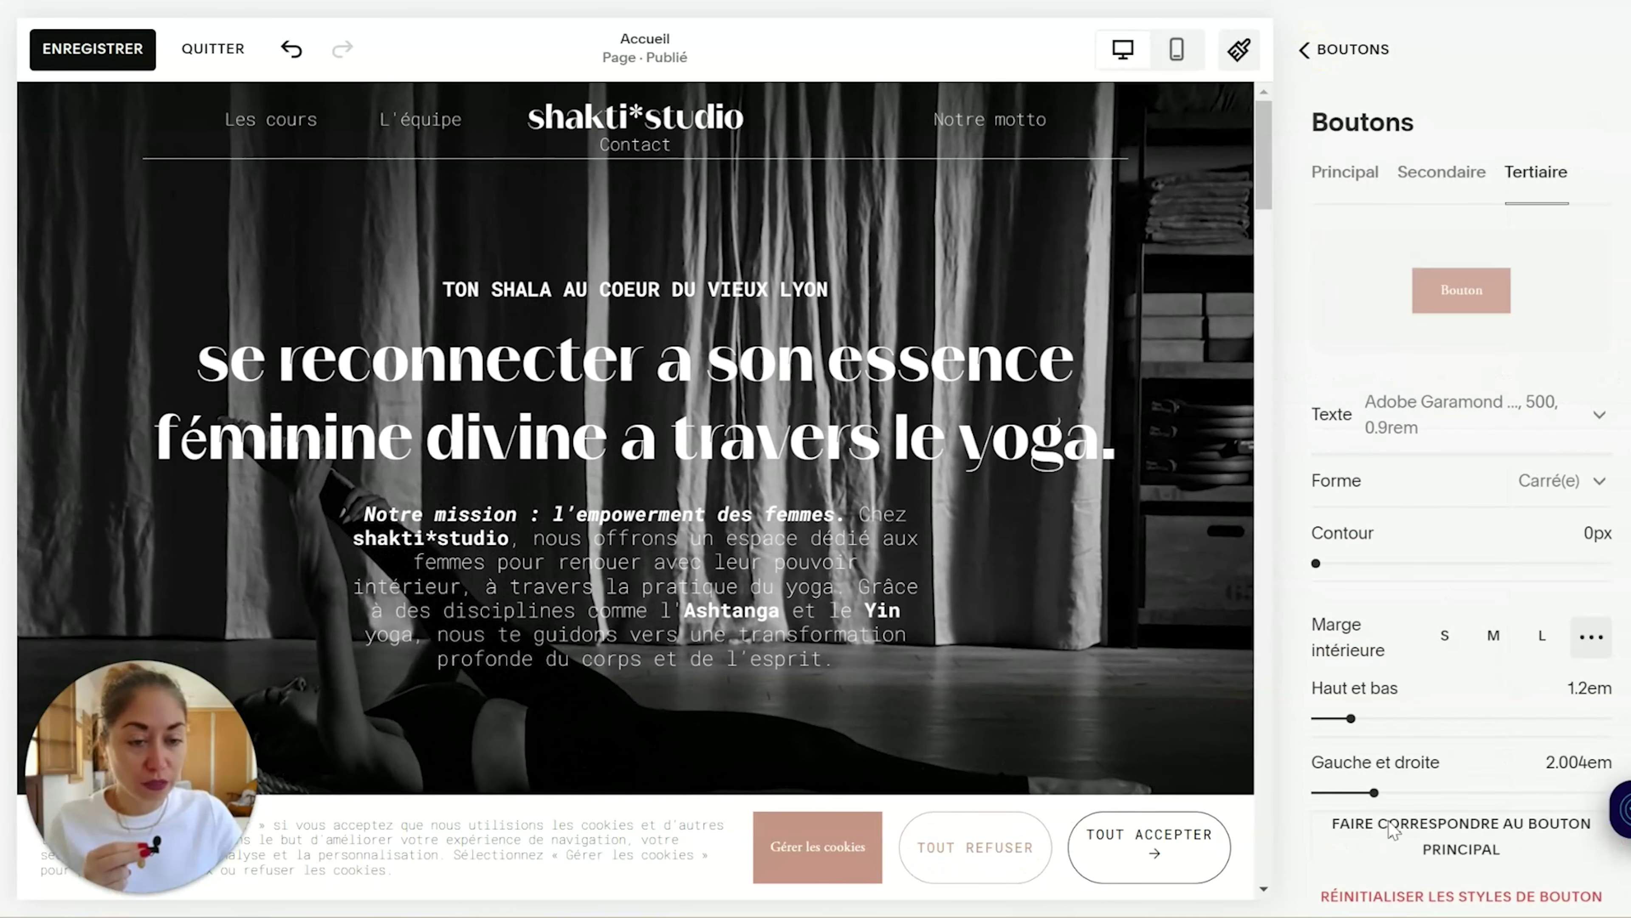
pyautogui.click(1461, 842)
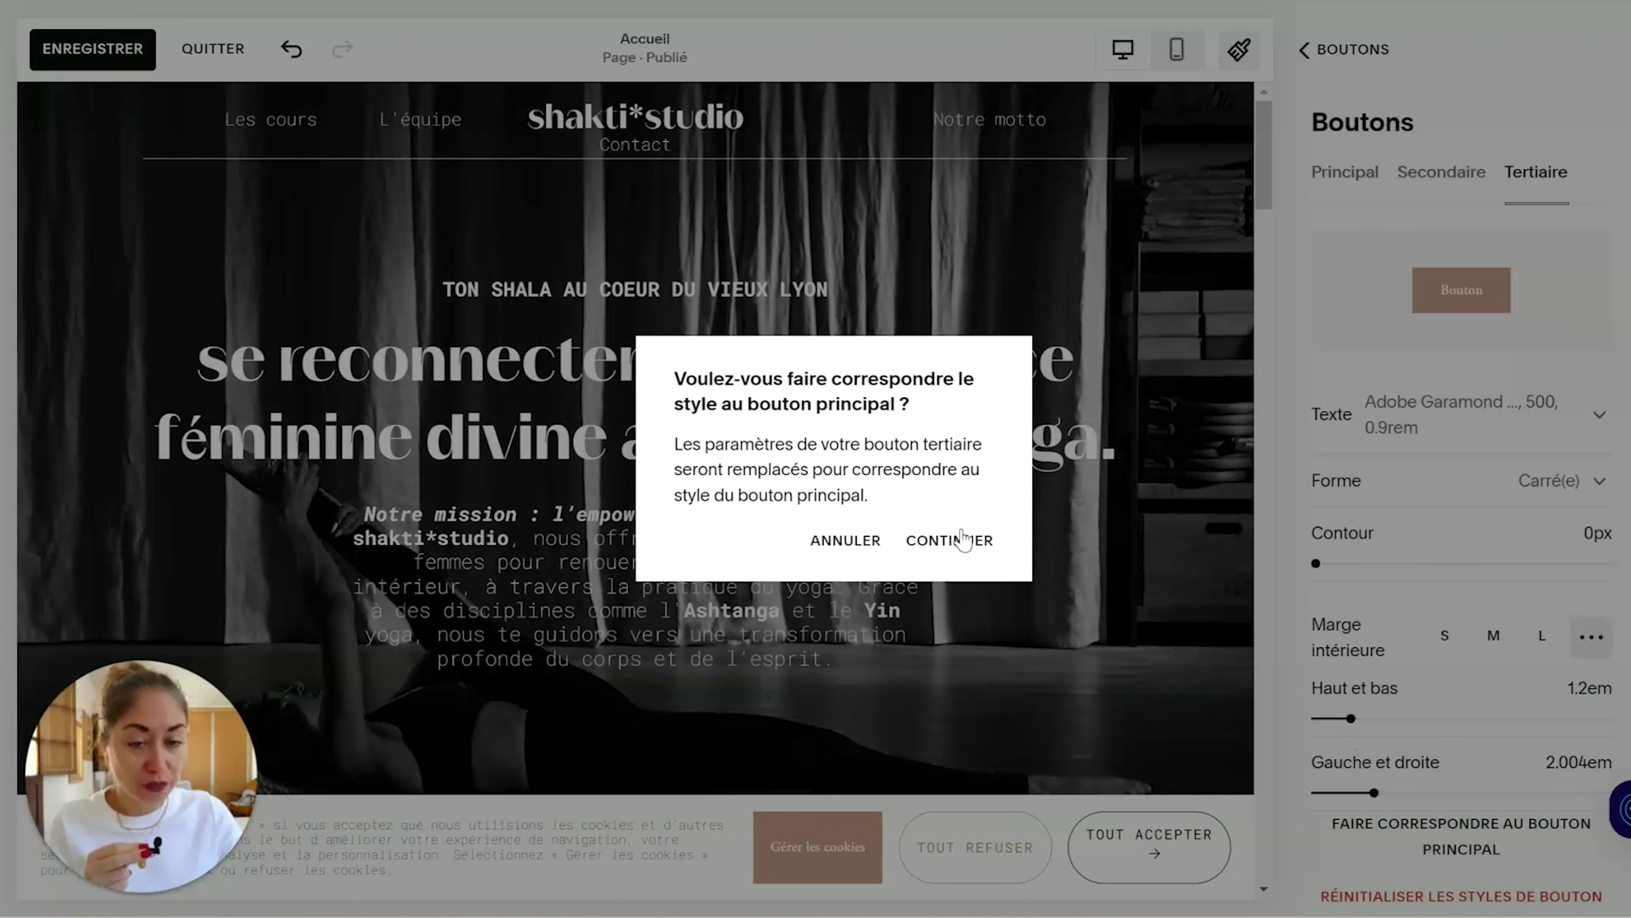
pyautogui.press('Return')
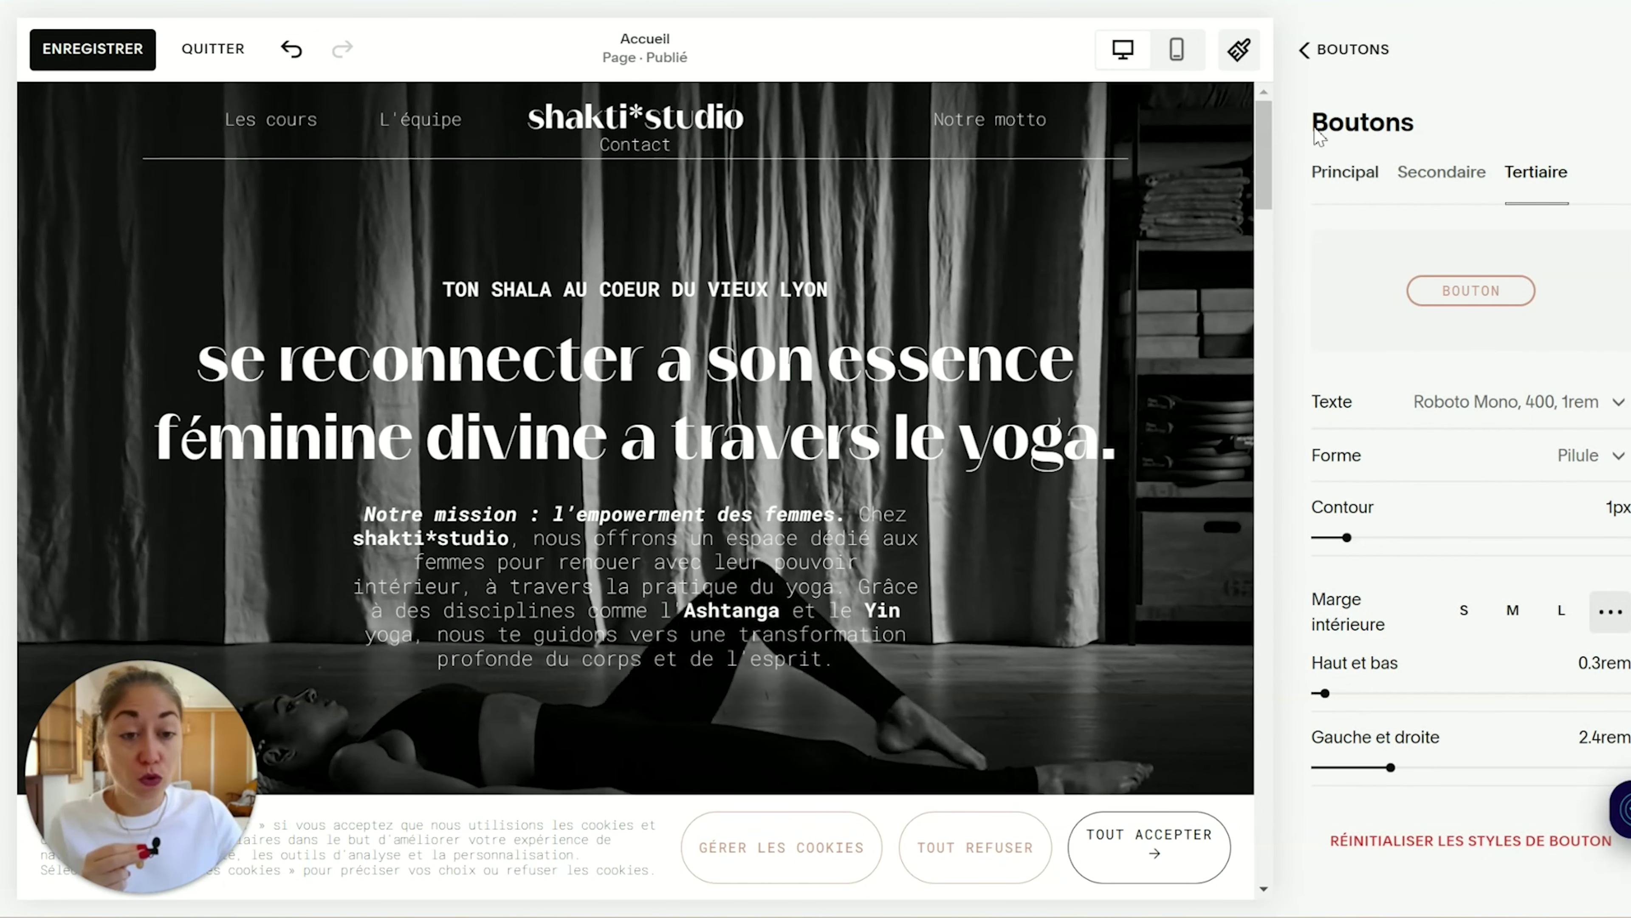
pyautogui.click(1441, 171)
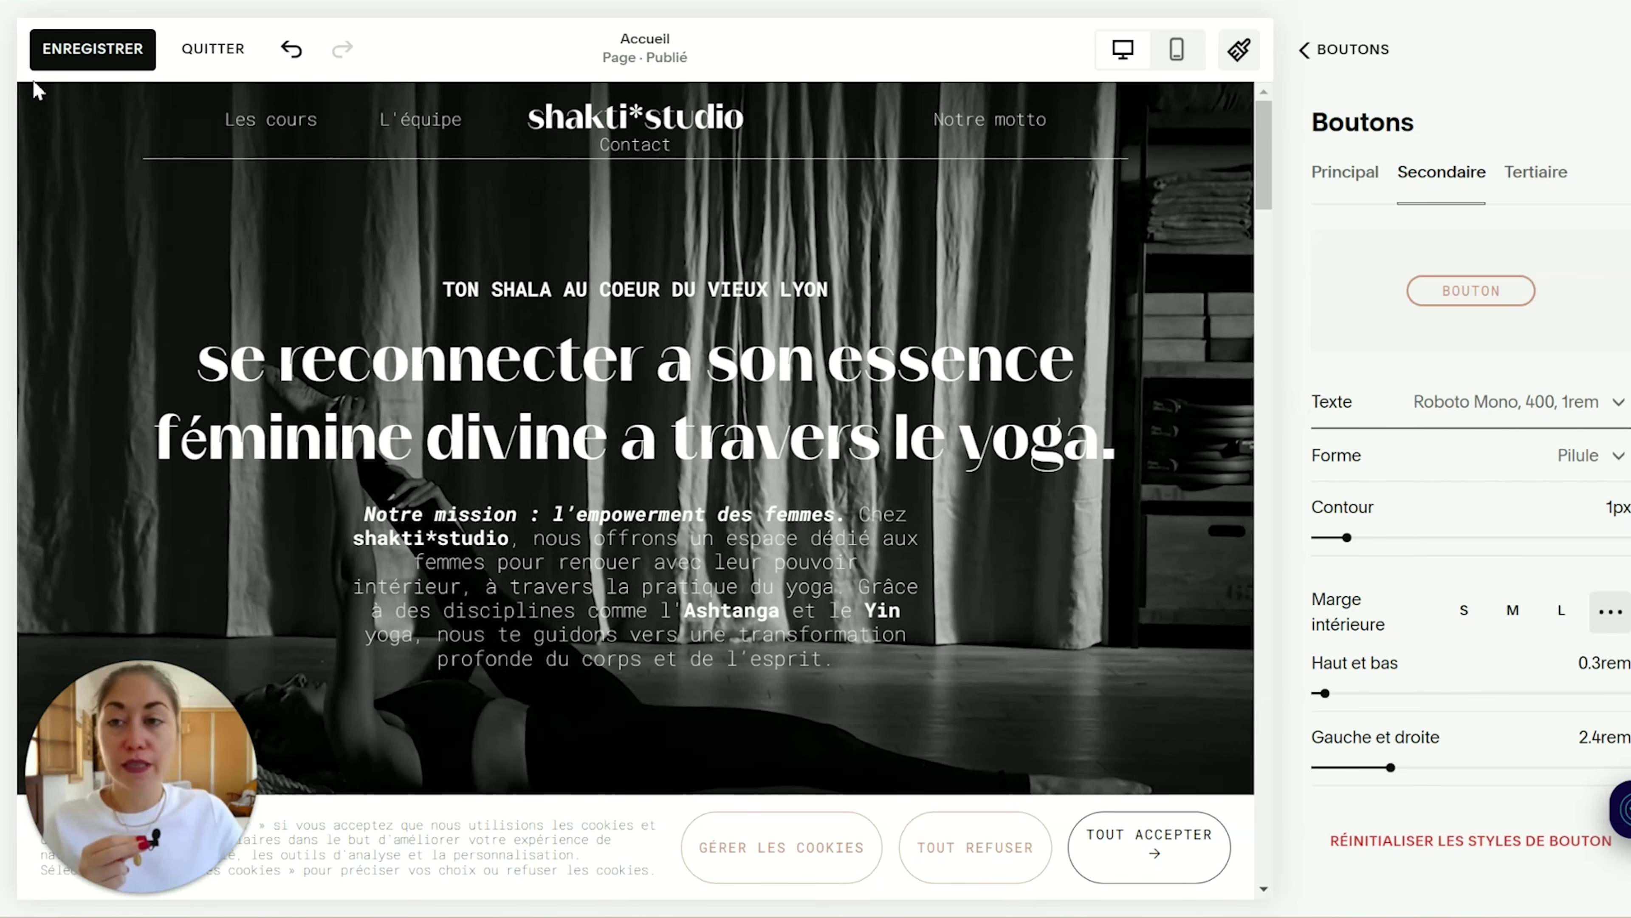
pyautogui.click(128, 49)
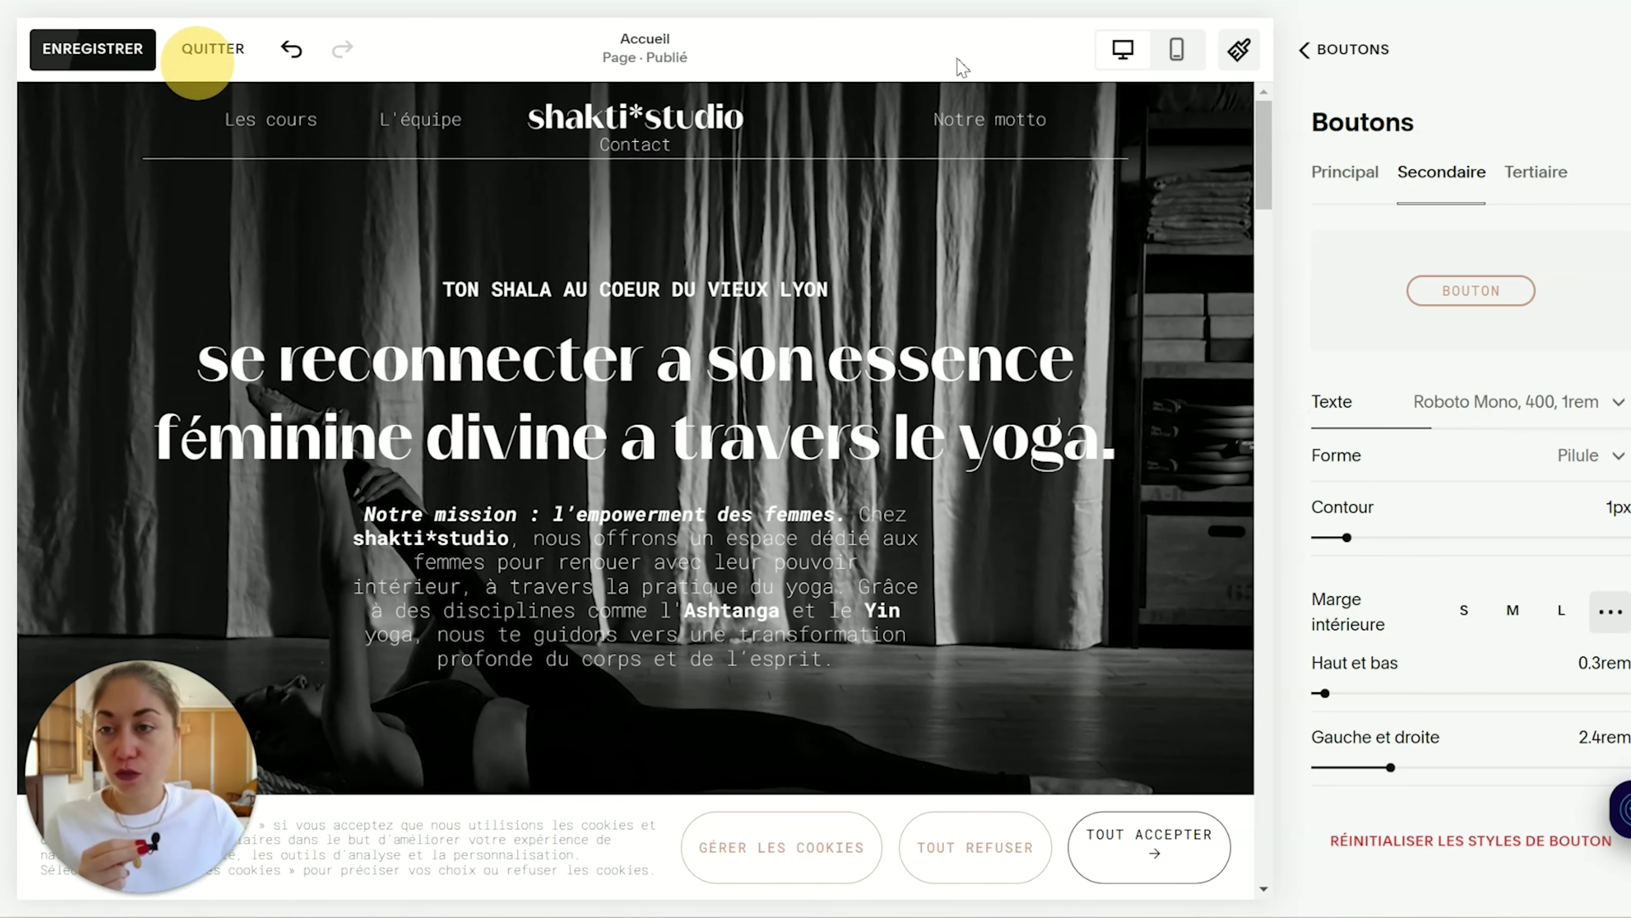
pyautogui.click(1241, 50)
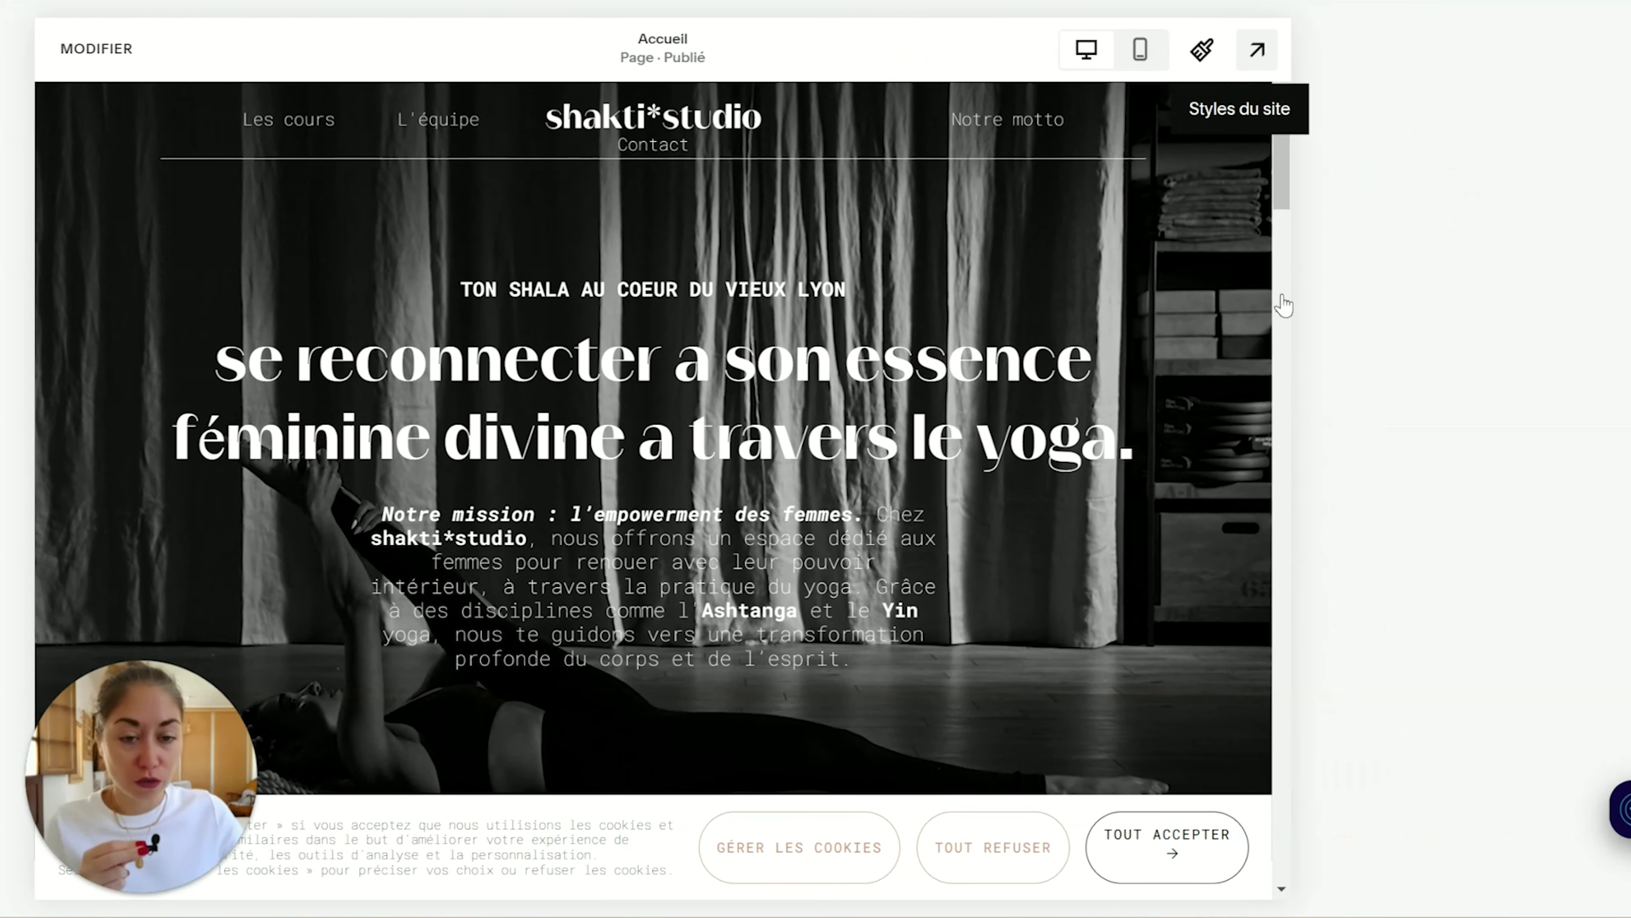
pyautogui.click(1282, 302)
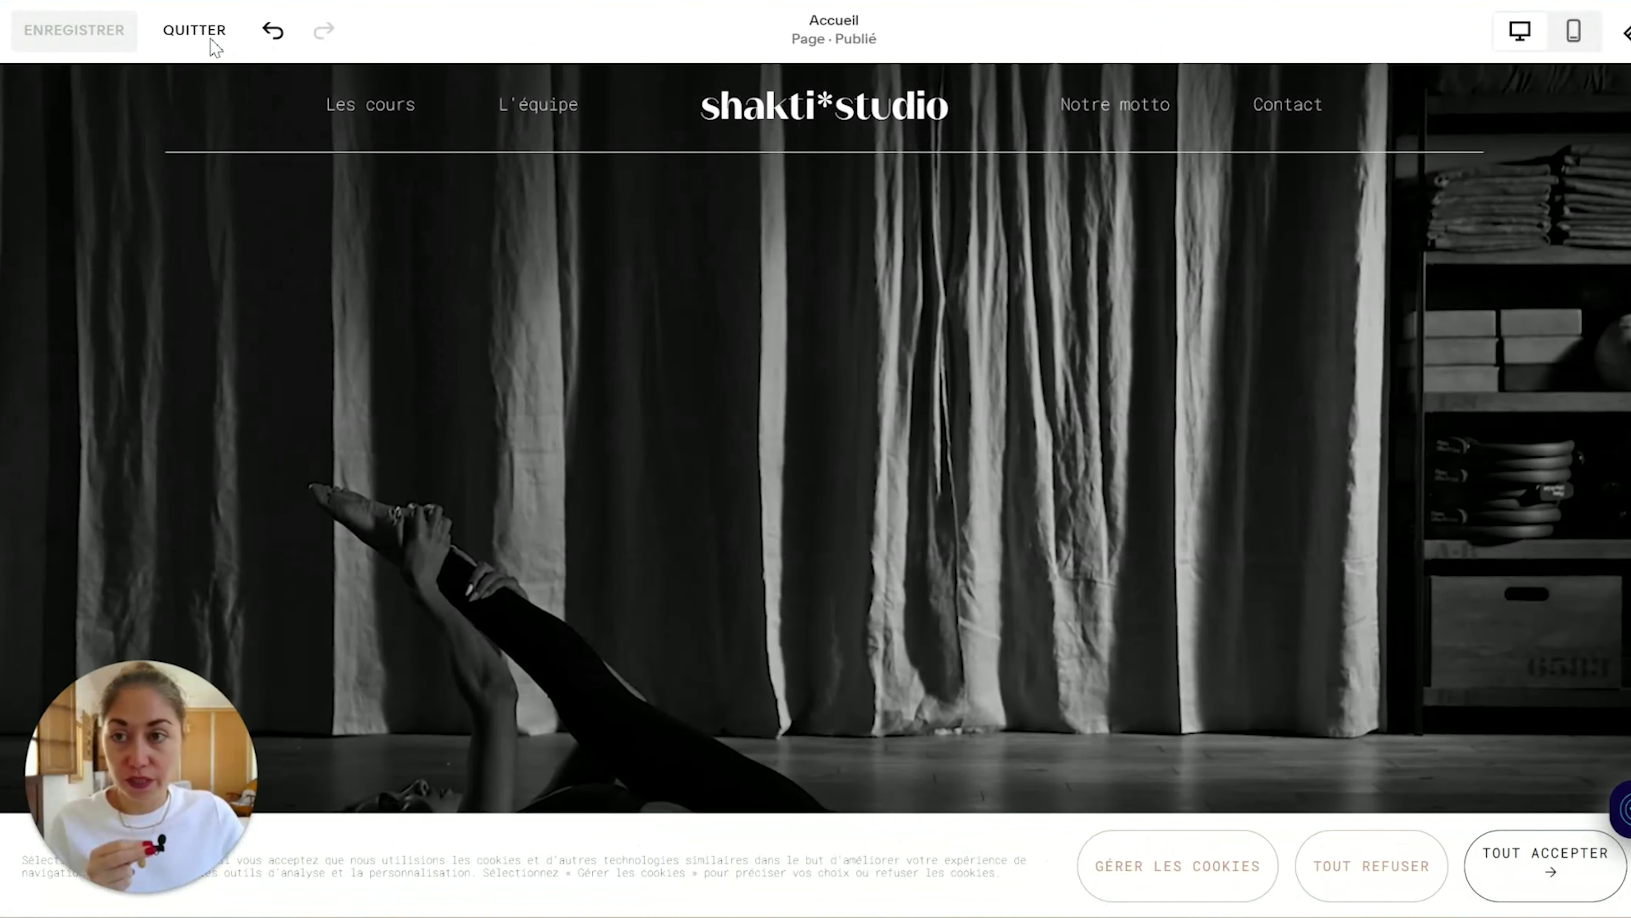
pyautogui.click(211, 40)
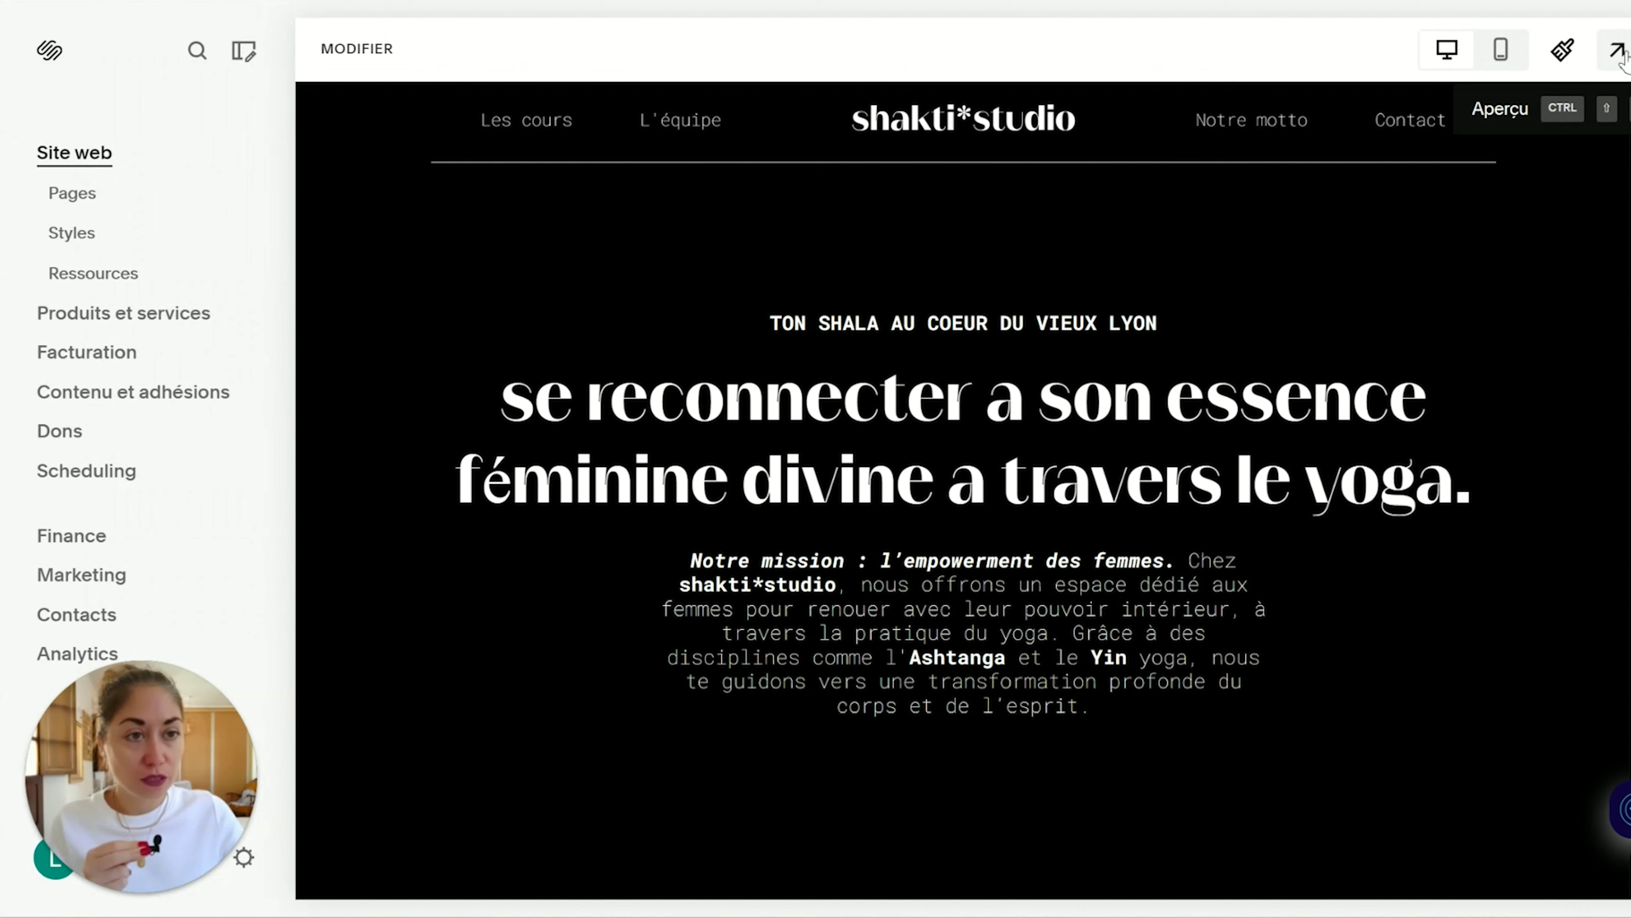
# Step: Preview the home page full screen down to the Ashtanga Yoga section and examine the cookie banner's text
pyautogui.click(1617, 50)
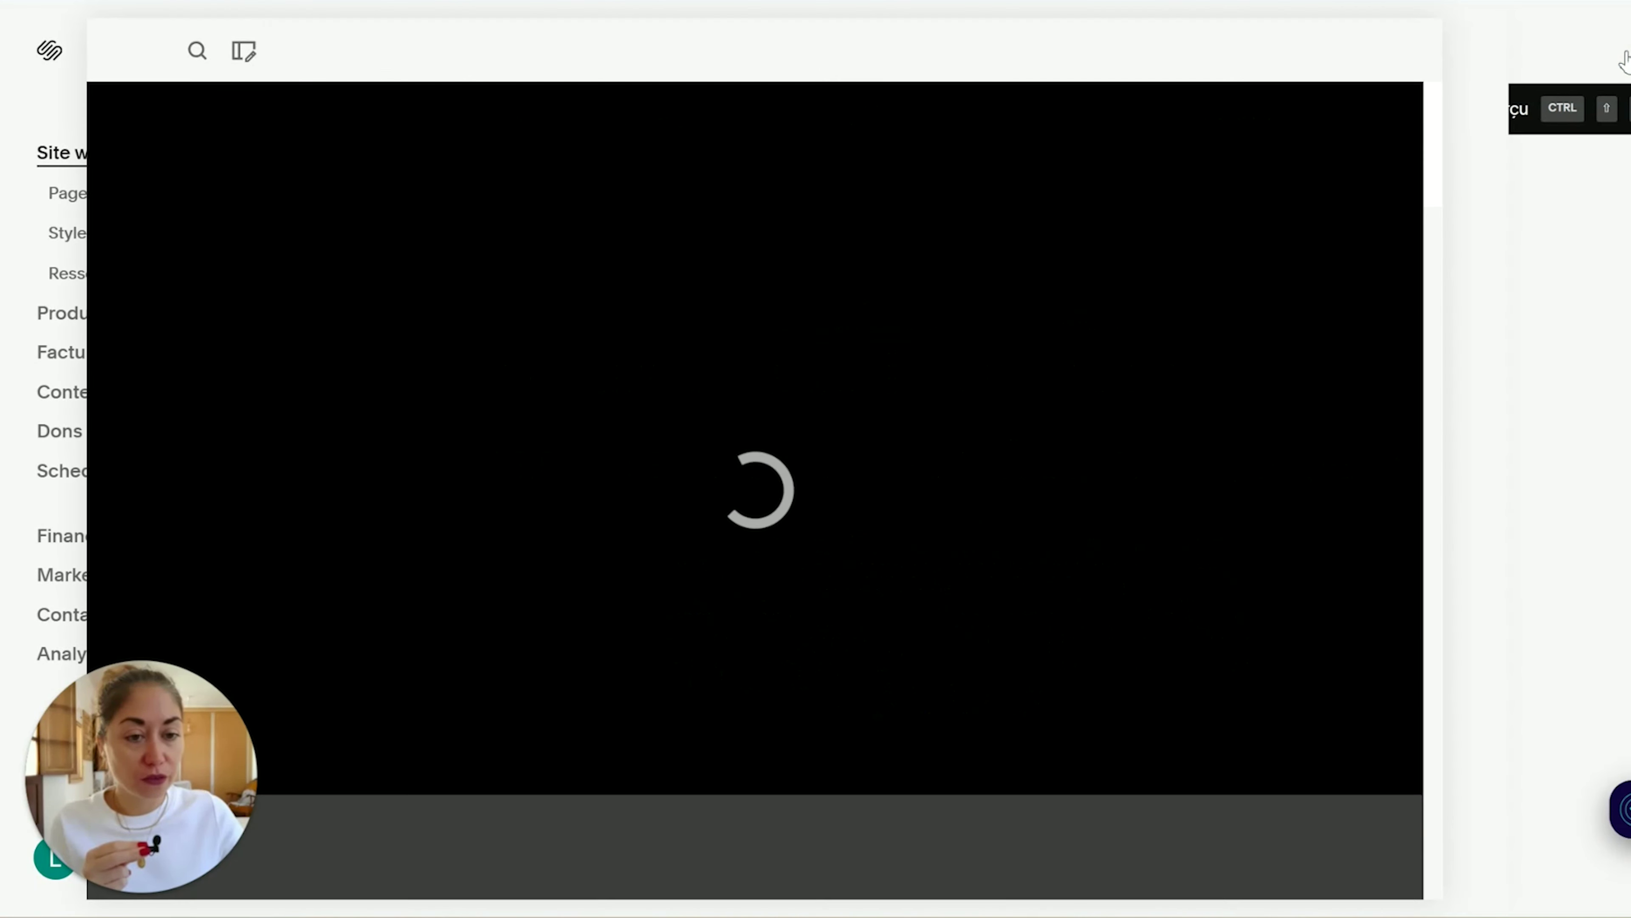
pyautogui.scroll(-10, 1628, 59)
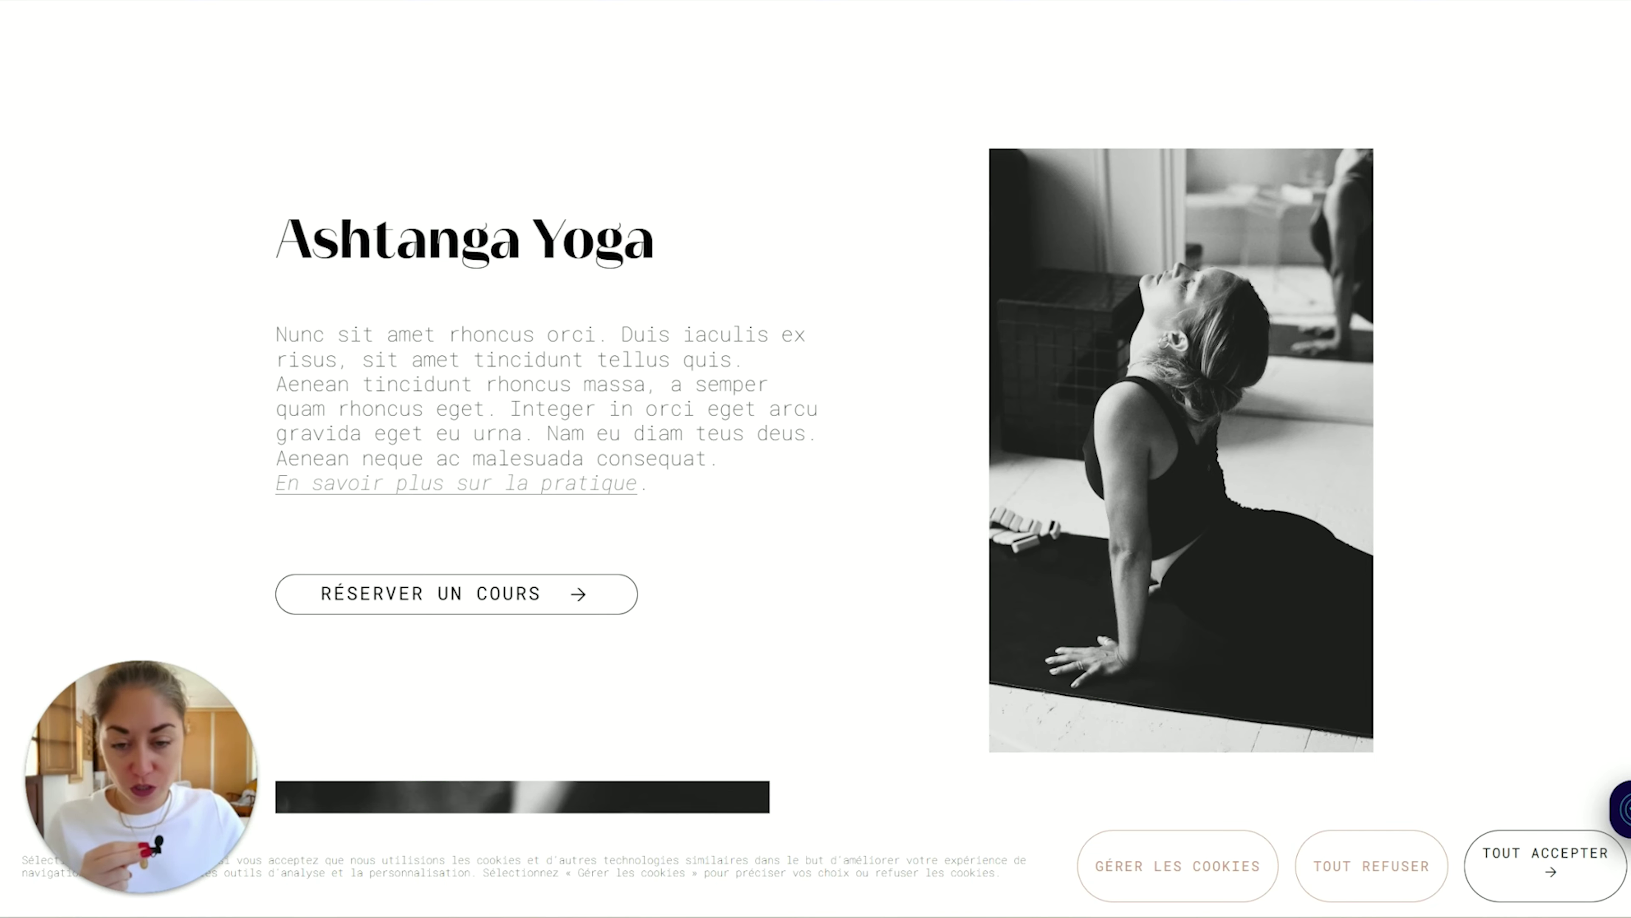
pyautogui.moveTo(544, 875); pyautogui.dragTo(911, 874)
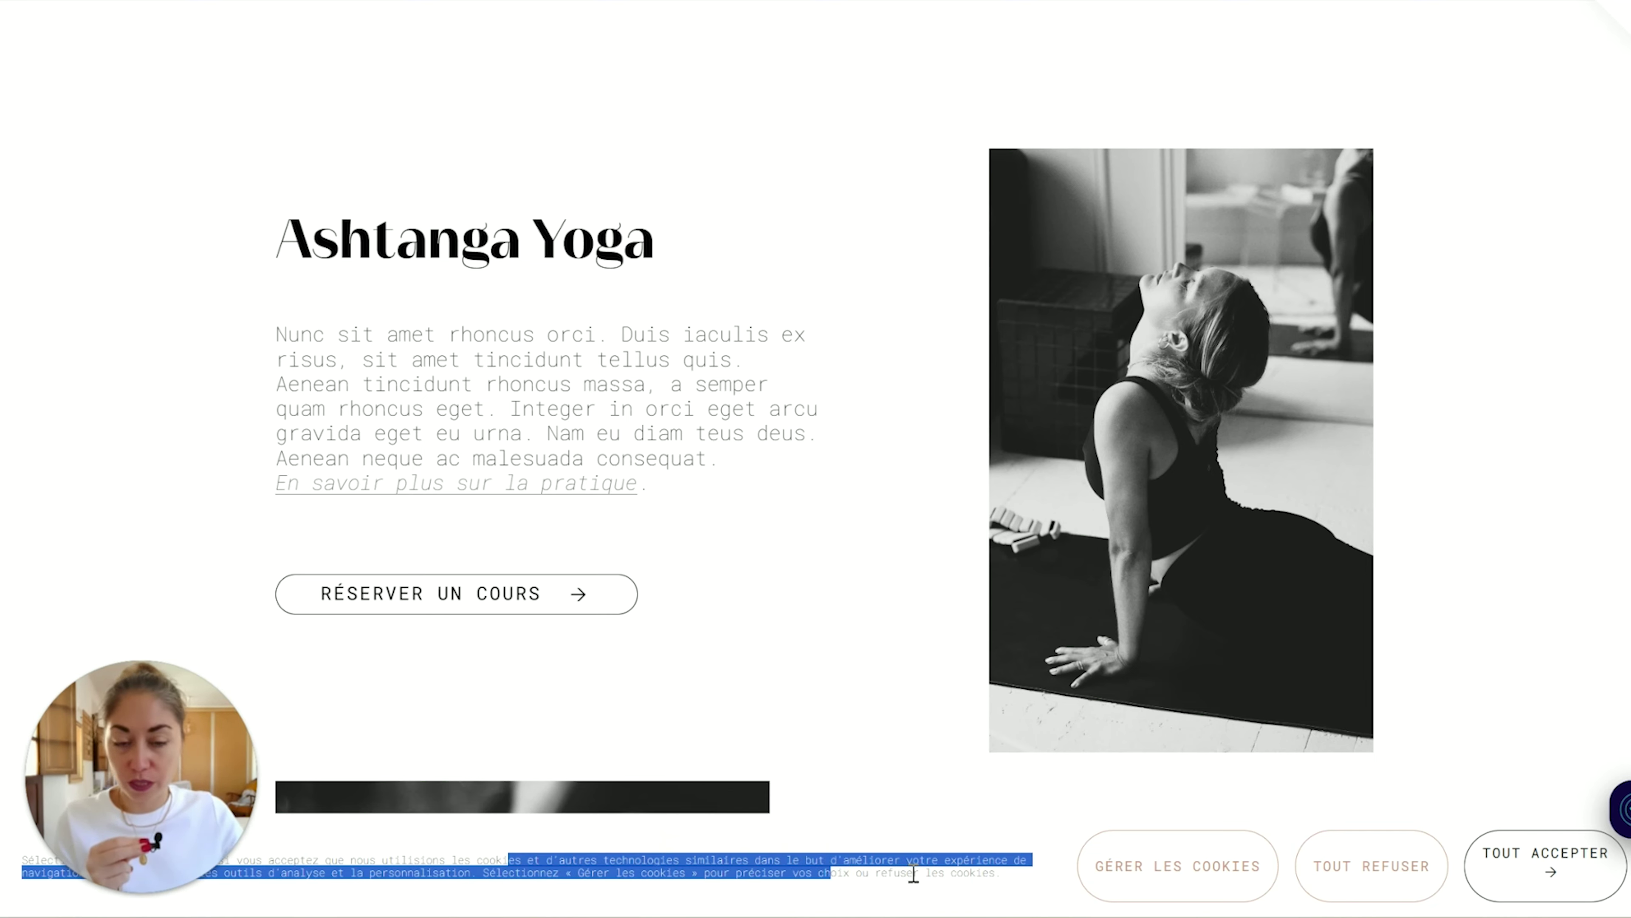
pyautogui.click(910, 874)
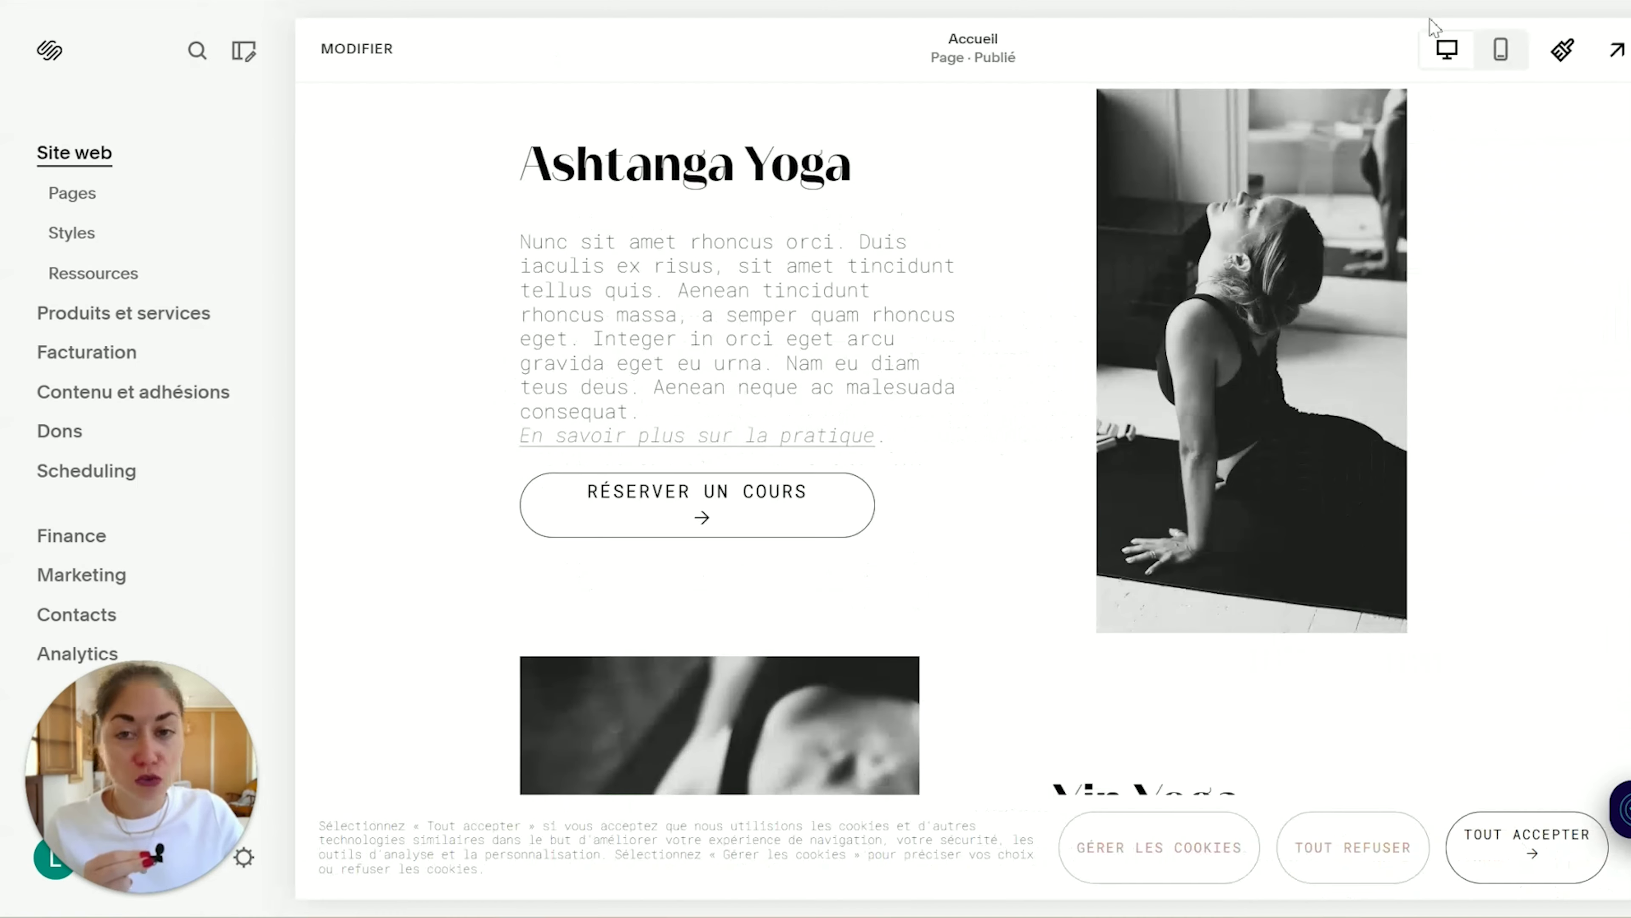
# Step: Review the font settings in the site styles and exit edit mode
pyautogui.click(1562, 49)
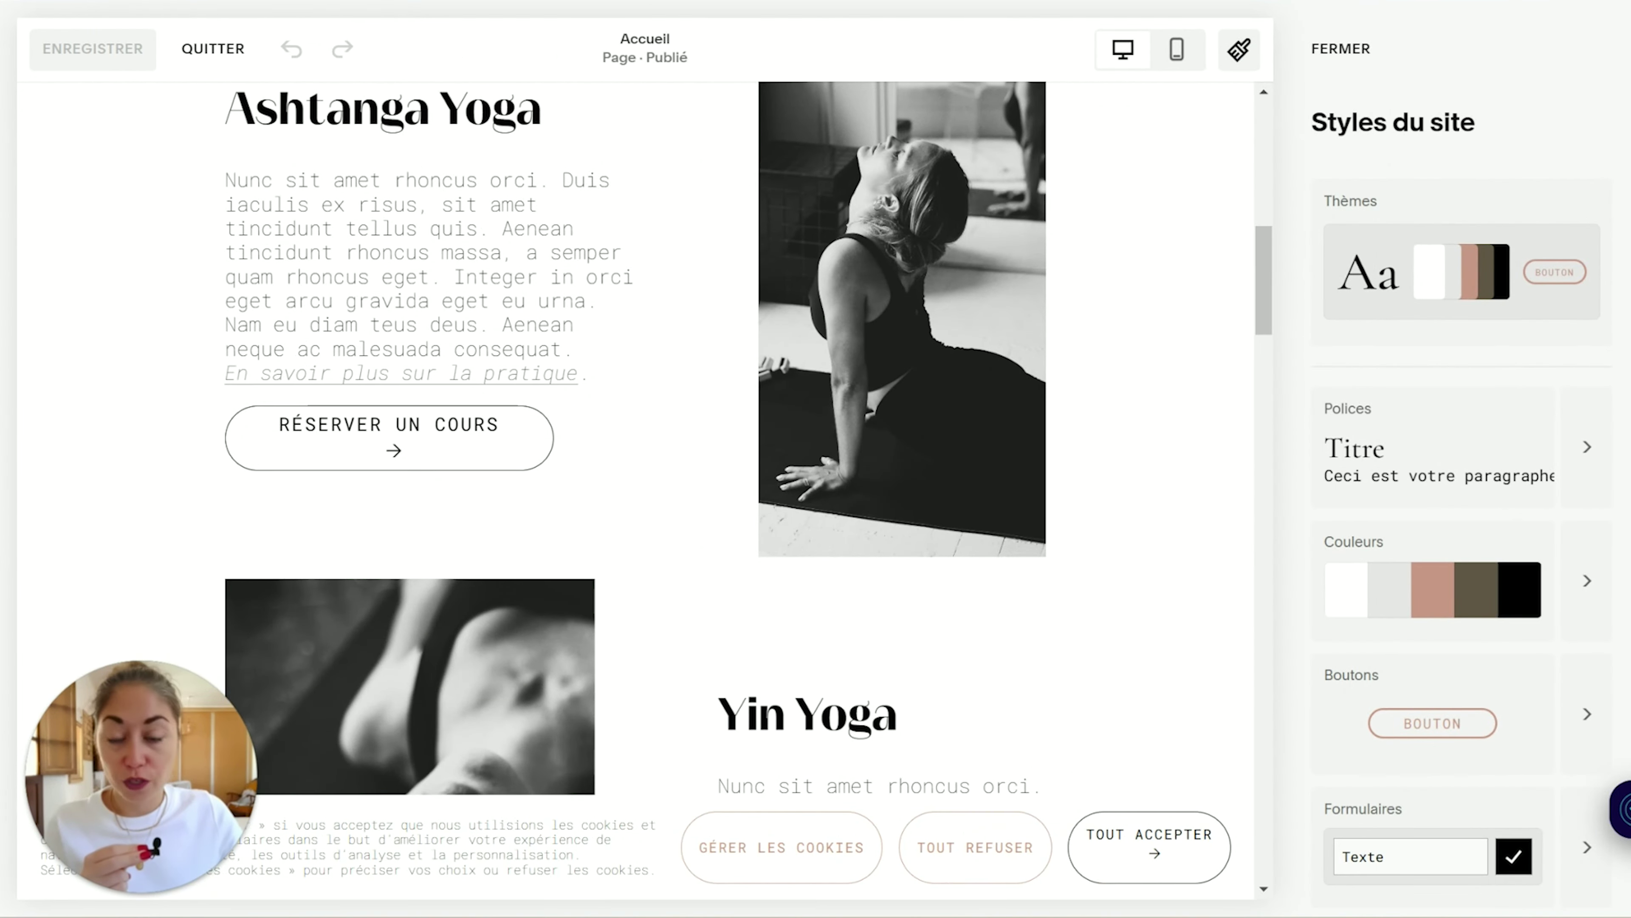
pyautogui.click(1590, 458)
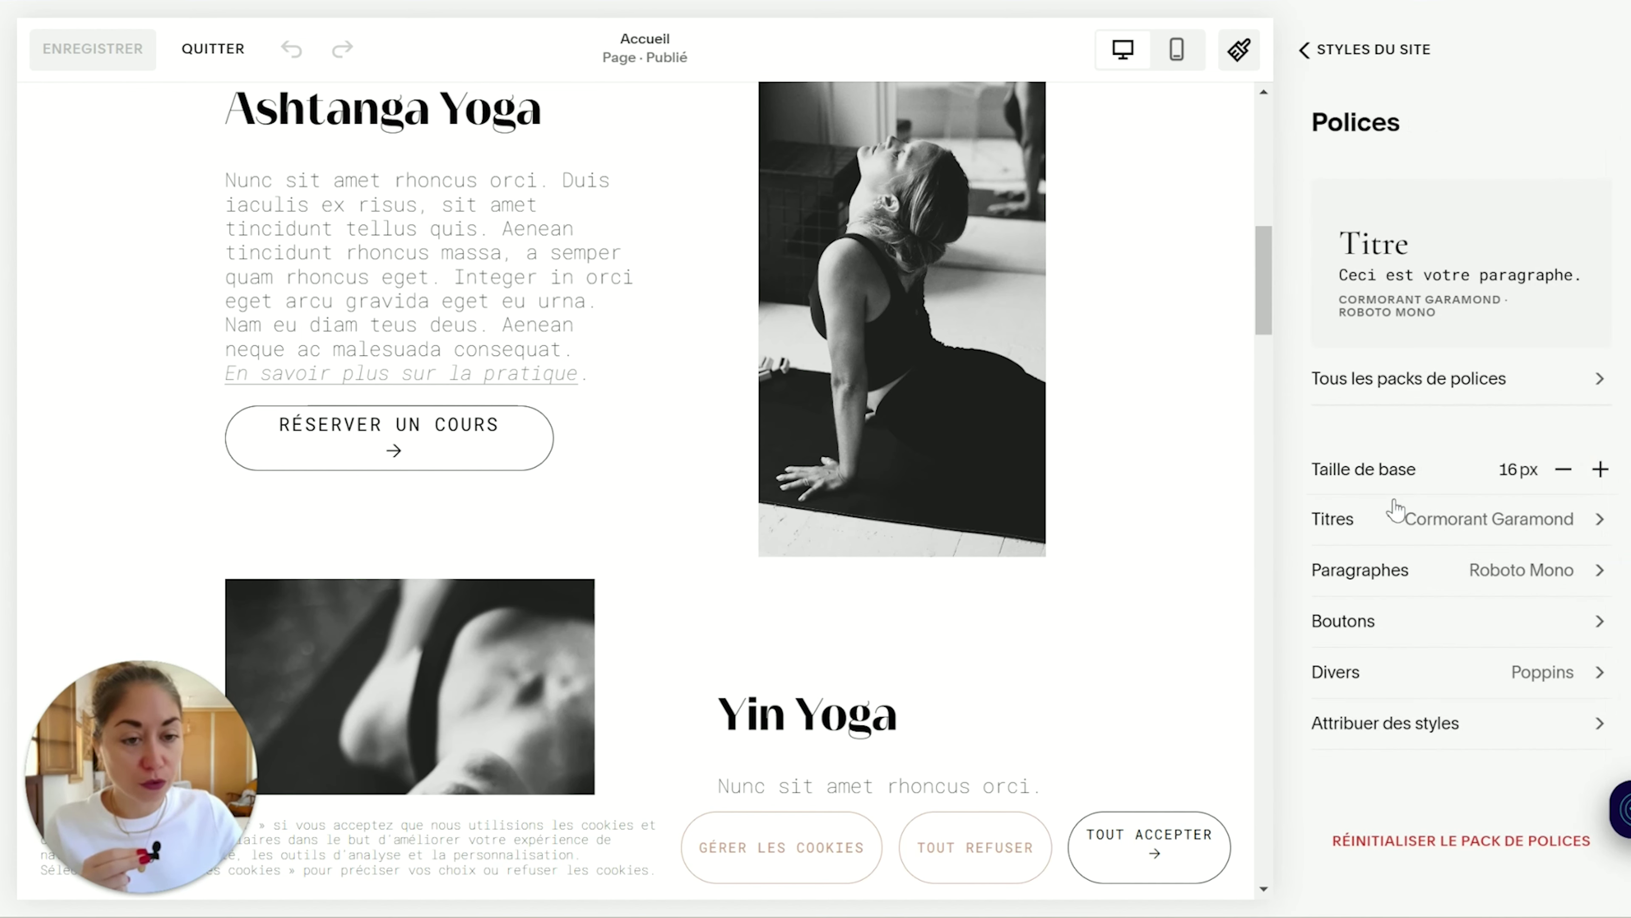
pyautogui.click(1326, 51)
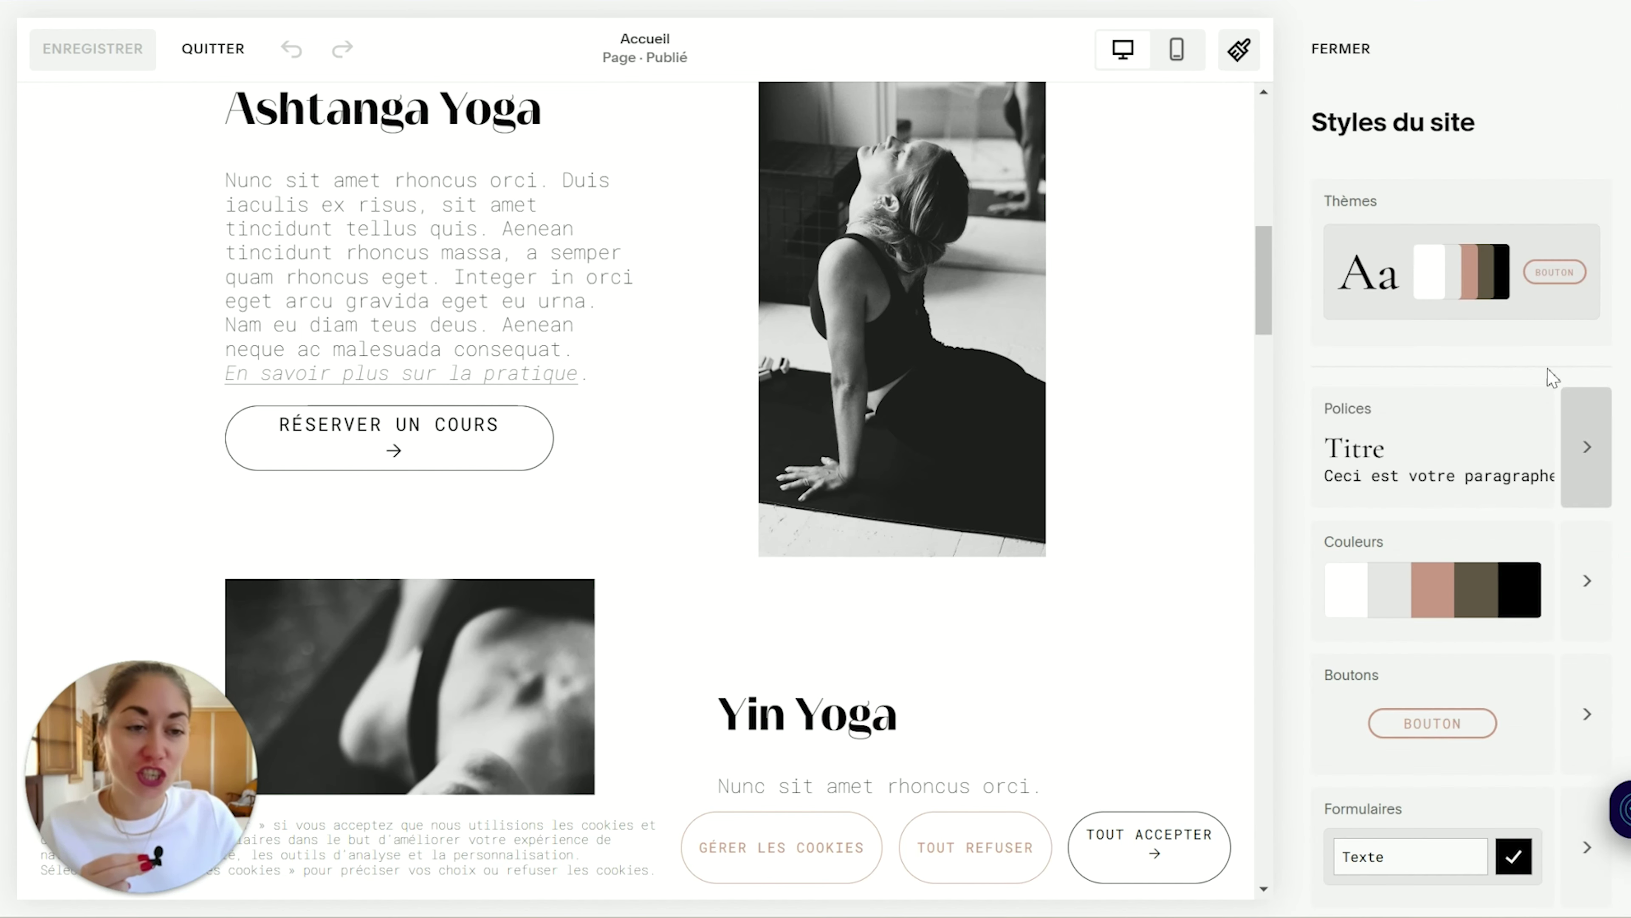
pyautogui.press('Escape')
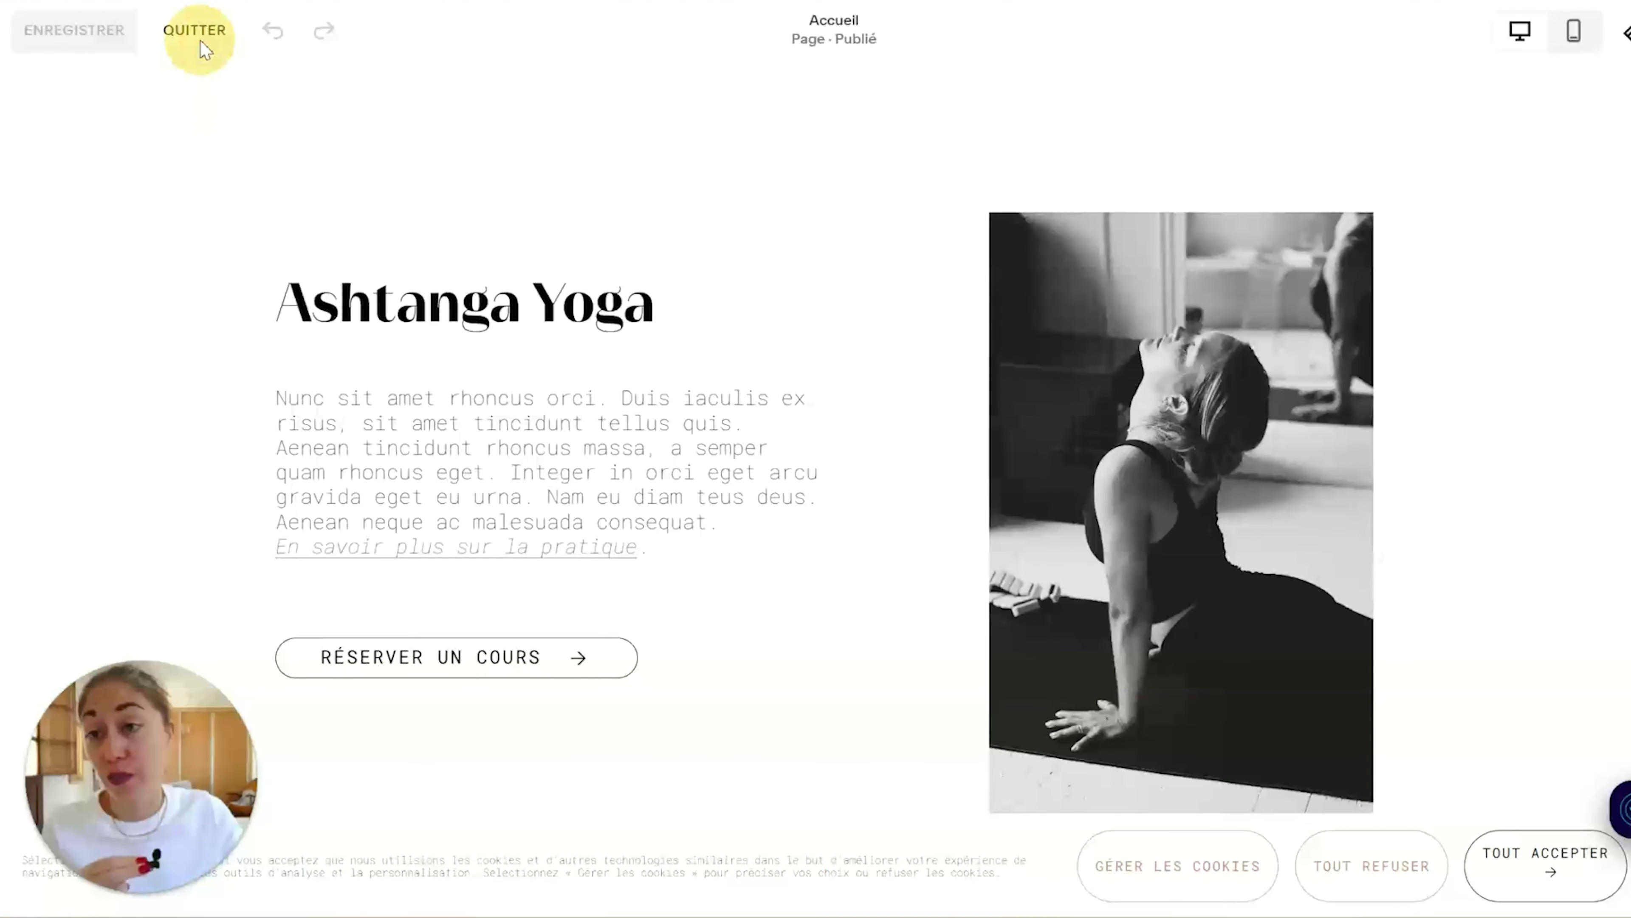
pyautogui.click(199, 40)
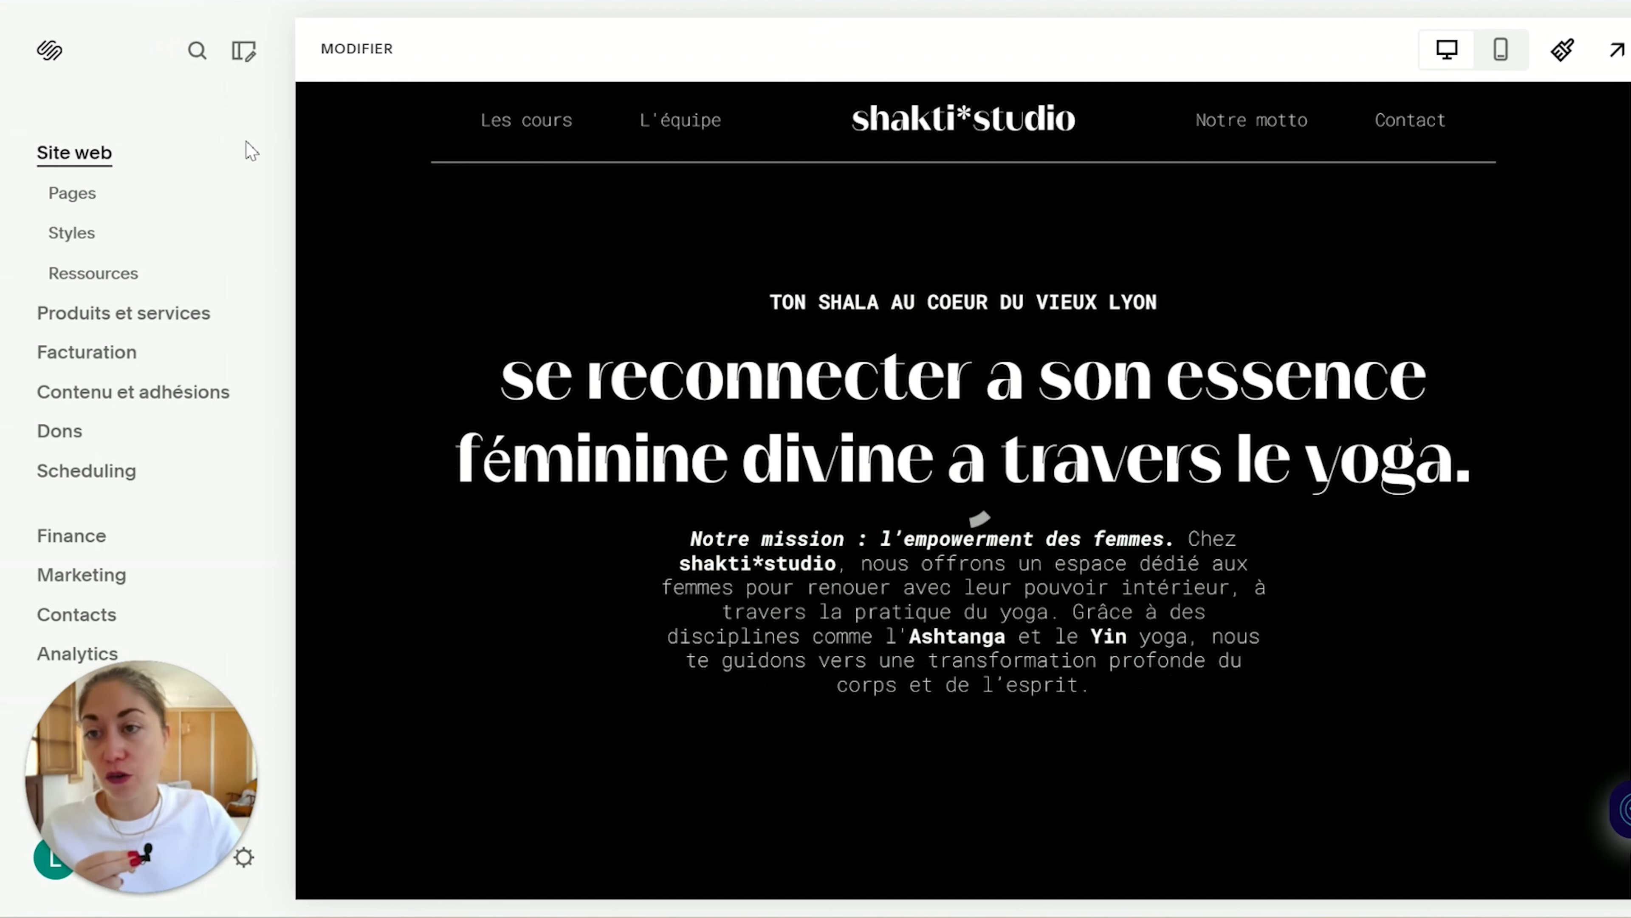
pyautogui.click(199, 52)
pyautogui.click(199, 52)
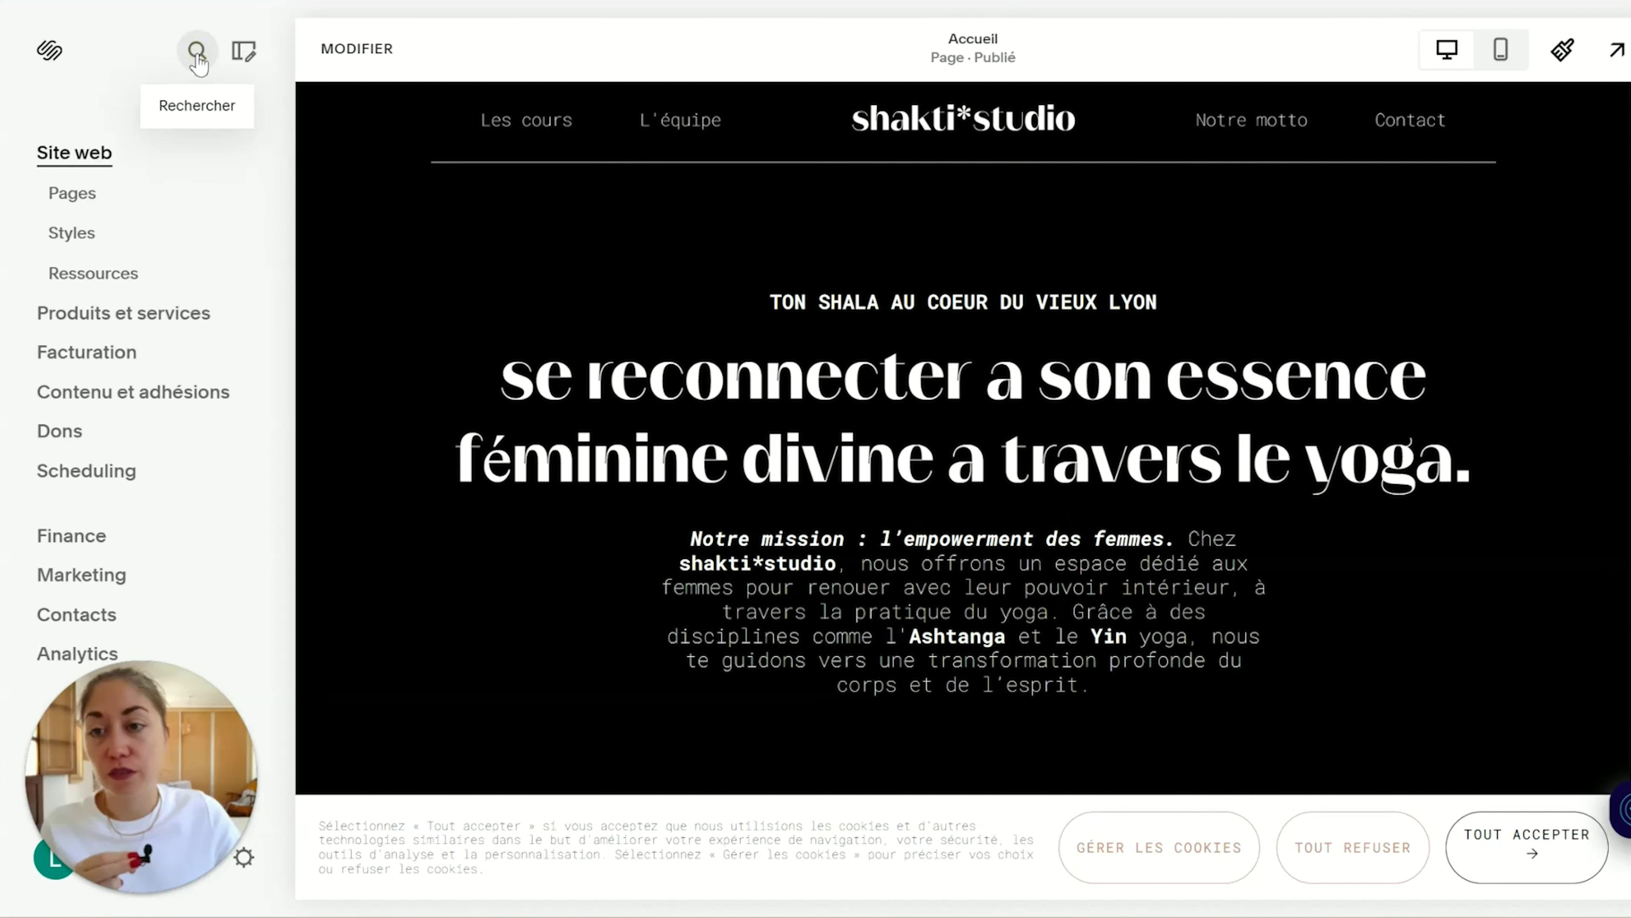
# Step: Find the cookie banner's style settings, set its disclaimer text size to 0.8rem and save the change
pyautogui.press('/')
pyautogui.write('coo')
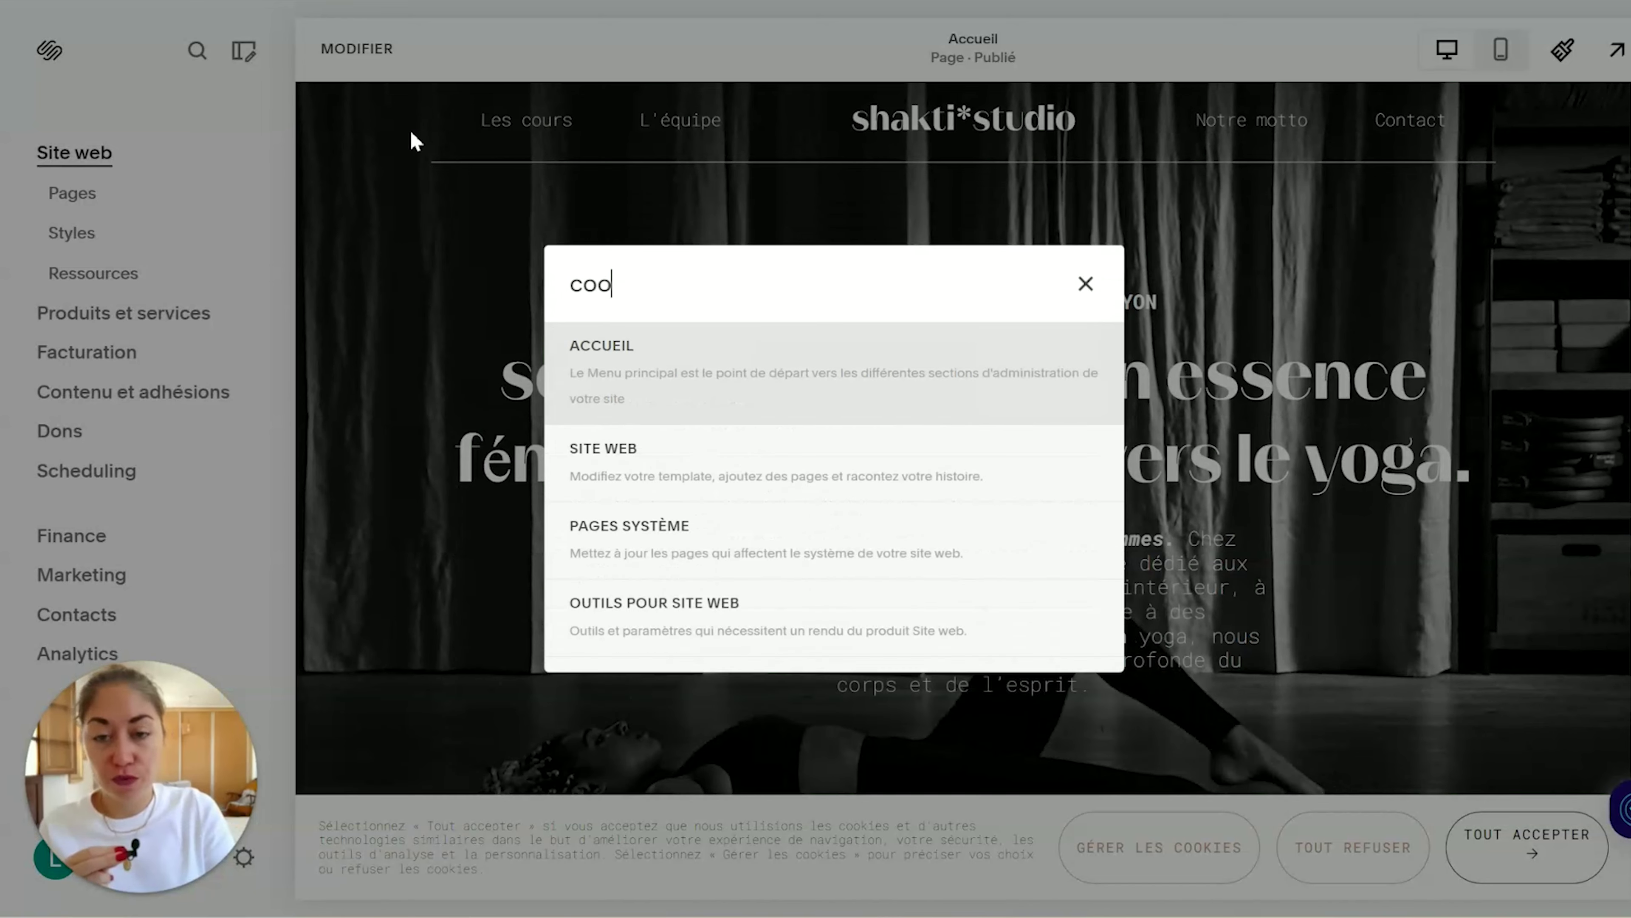
pyautogui.click(931, 387)
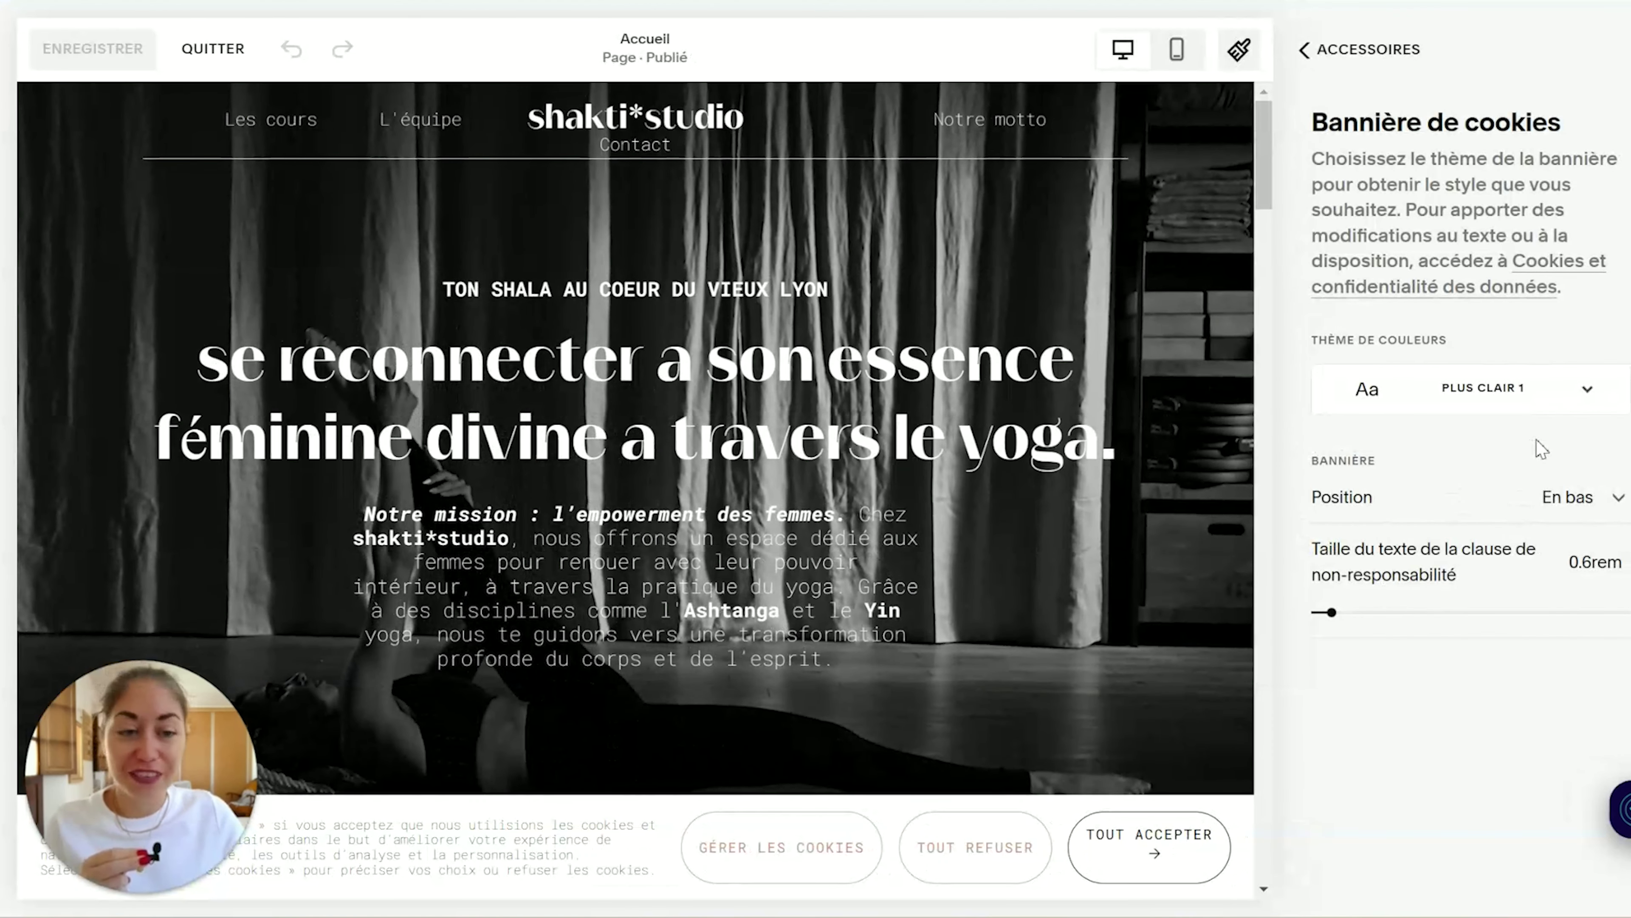
pyautogui.click(1593, 565)
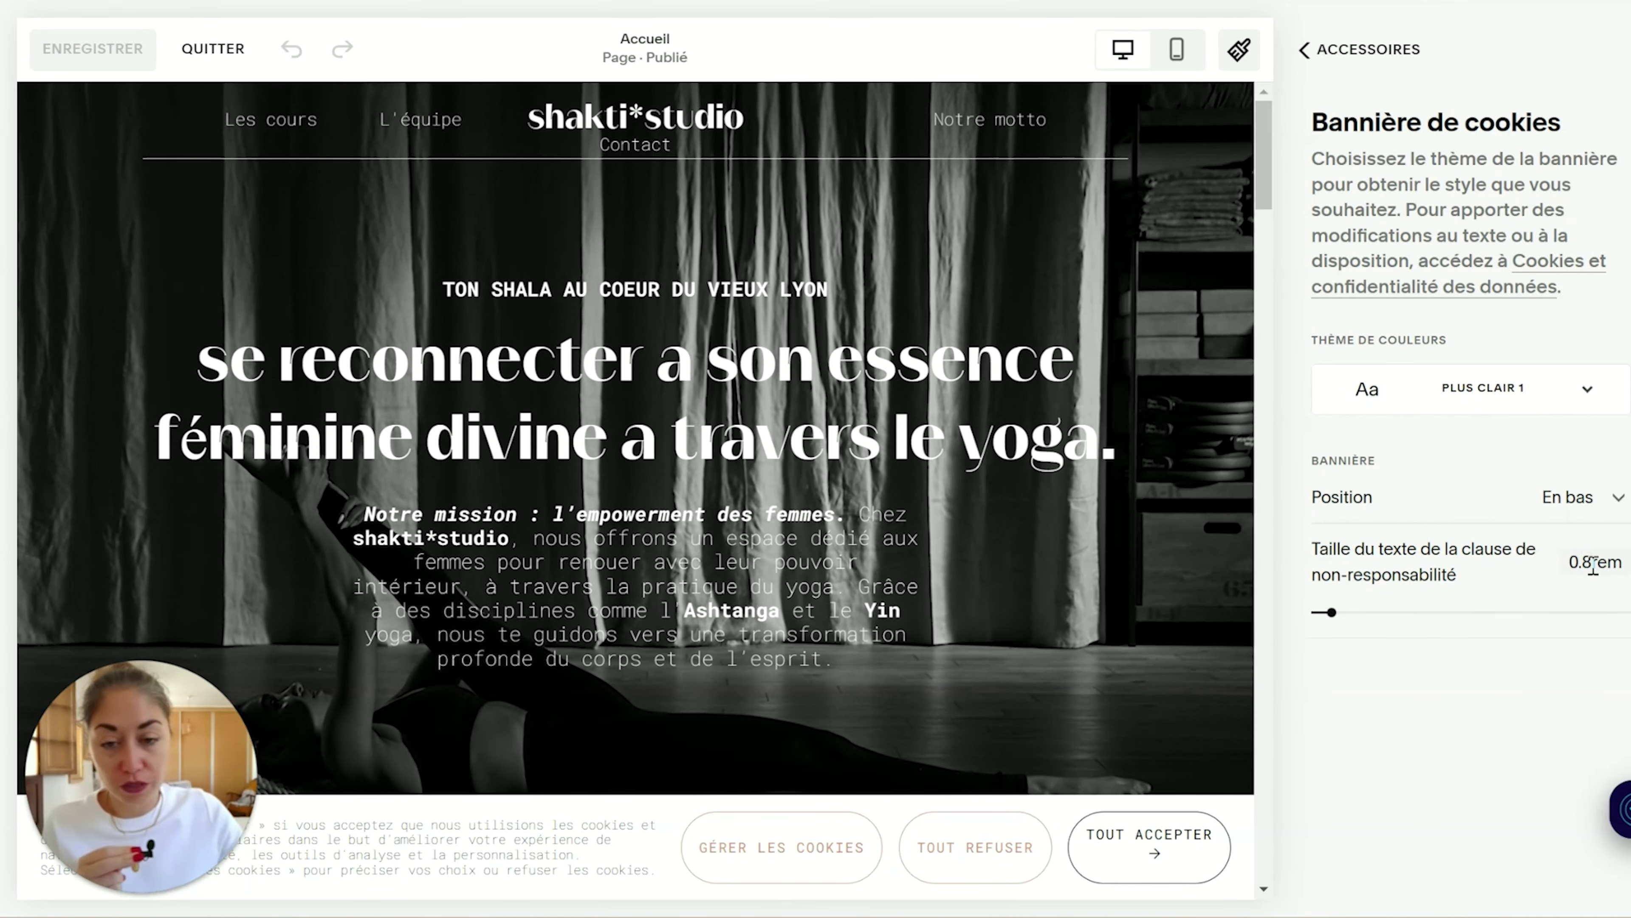
pyautogui.press('Return')
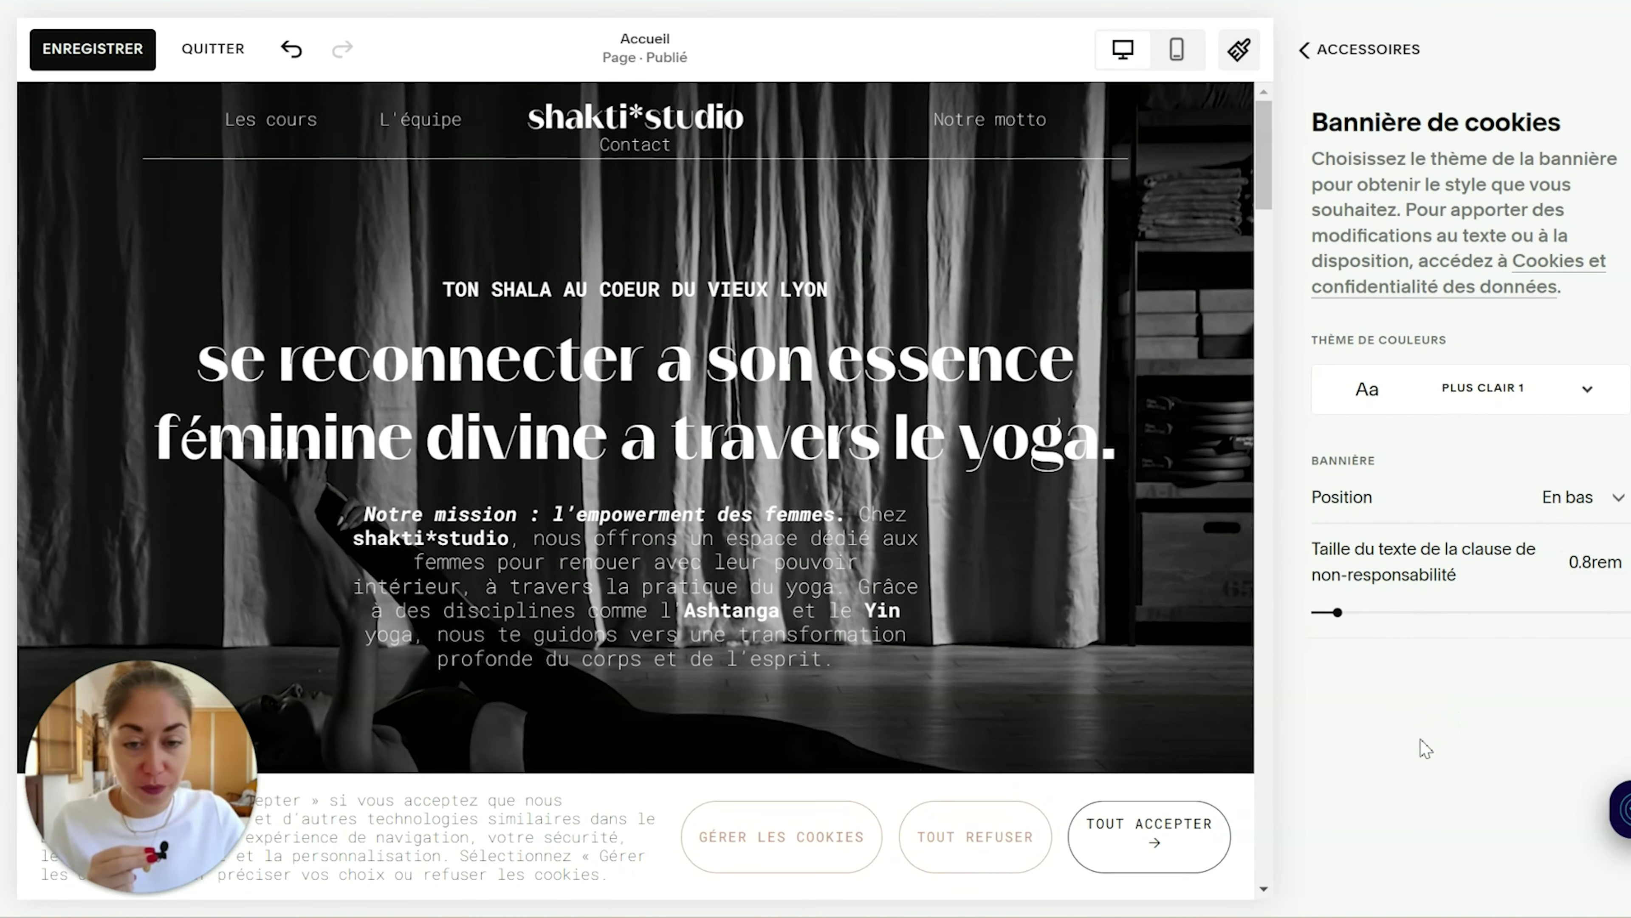
pyautogui.click(124, 56)
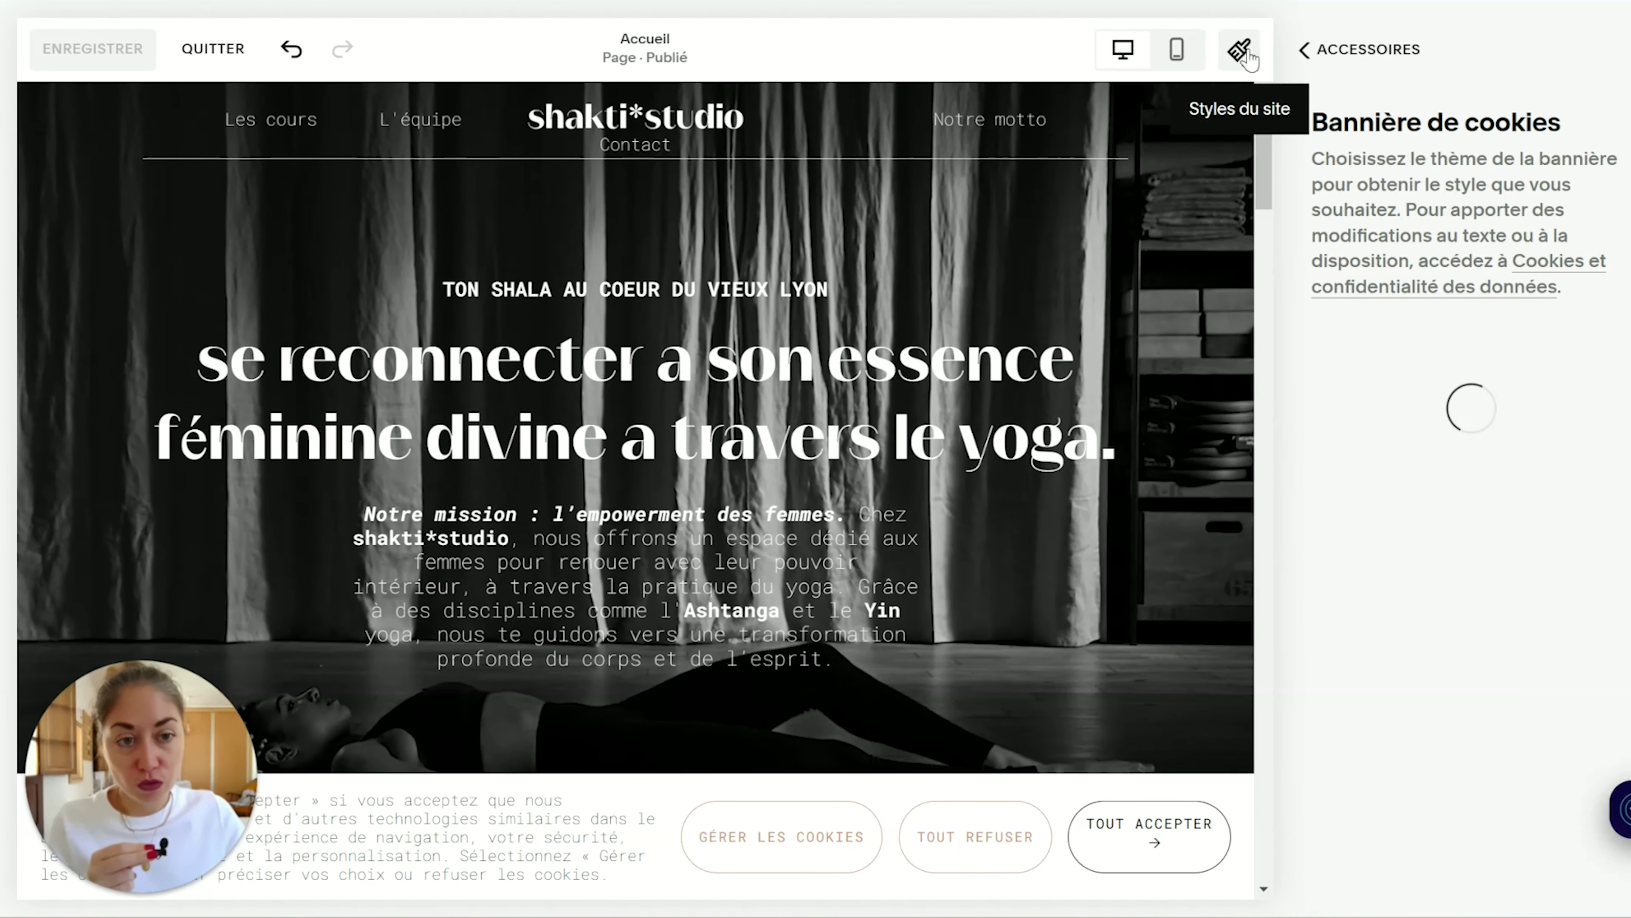
# Step: Open the Plus clair 1 section colour theme for editing in the site styles
pyautogui.click(1423, 236)
pyautogui.press('Escape')
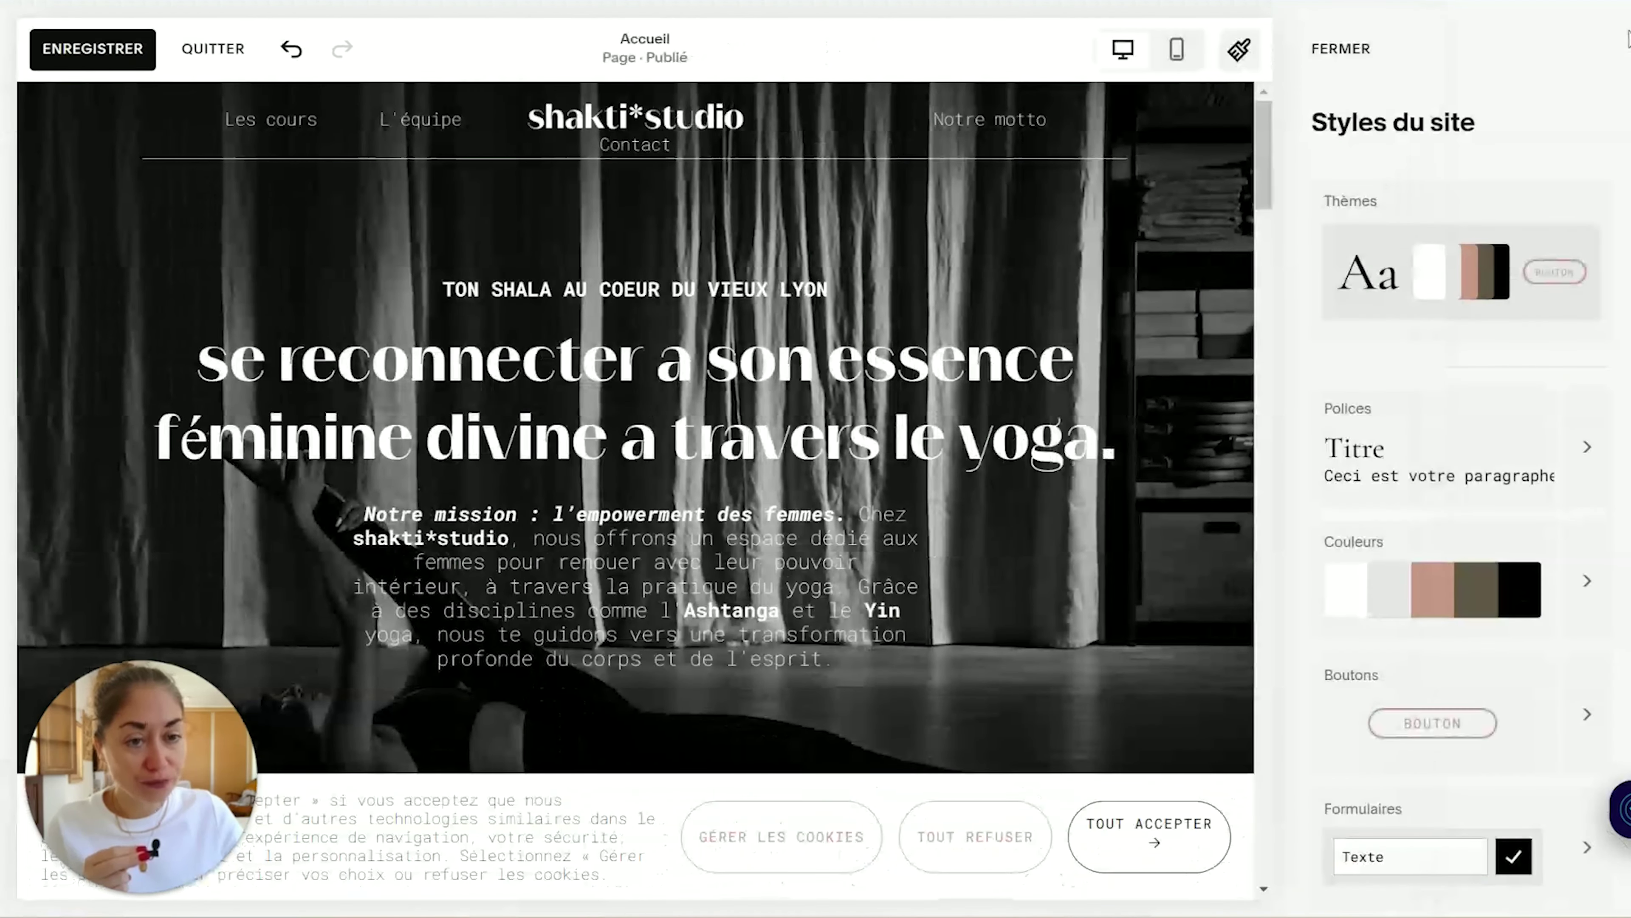
pyautogui.click(1580, 559)
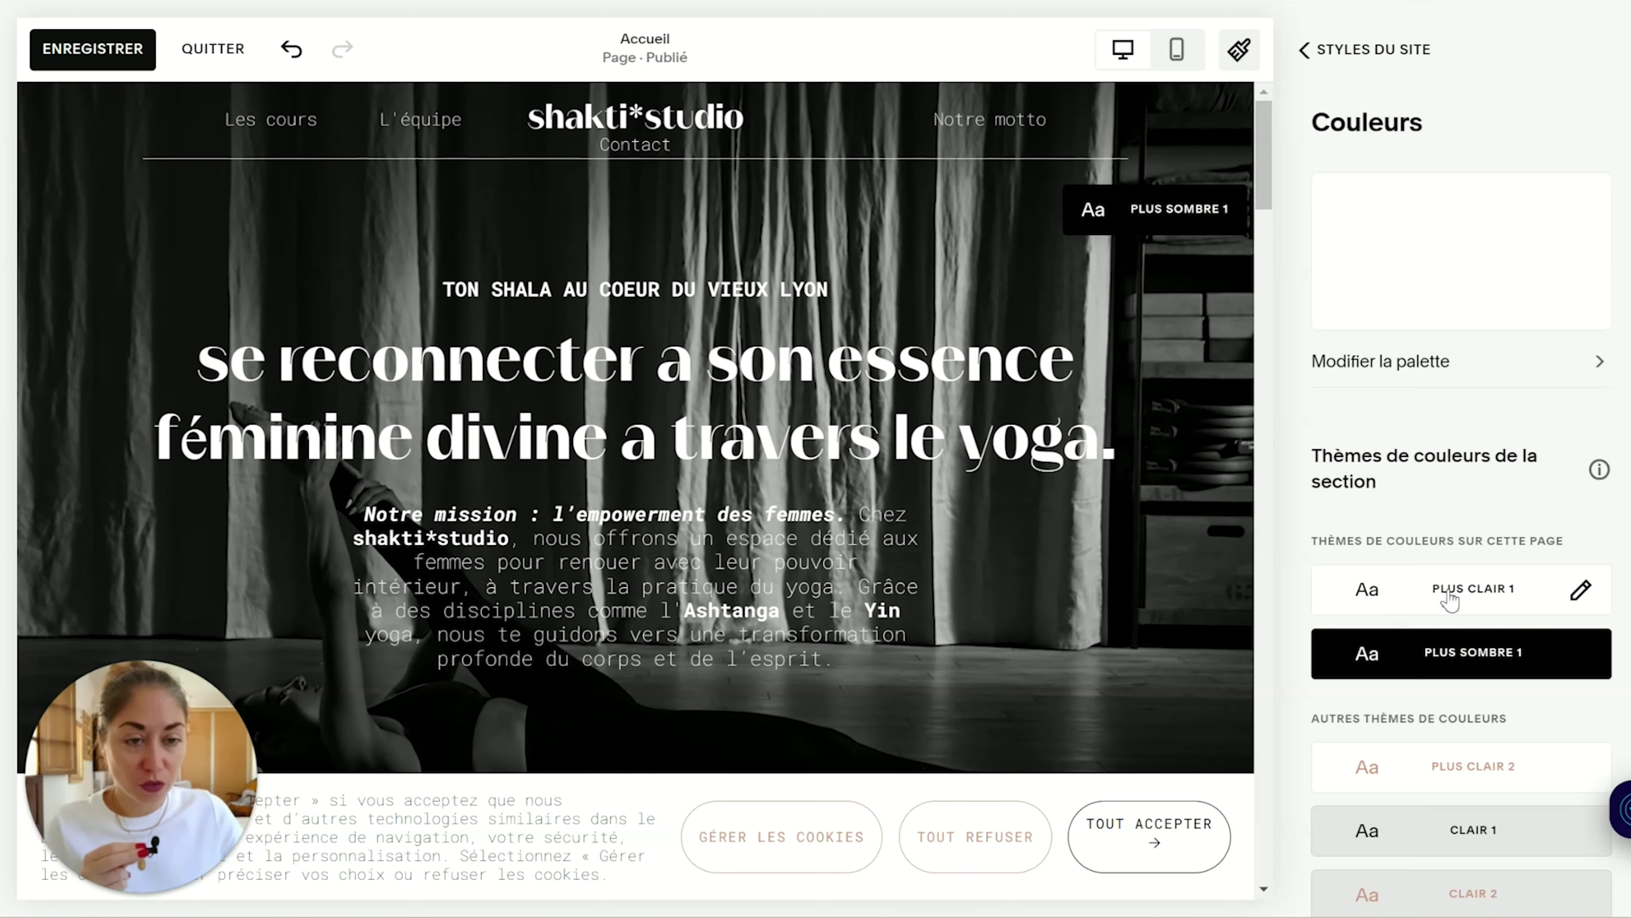
pyautogui.click(1472, 604)
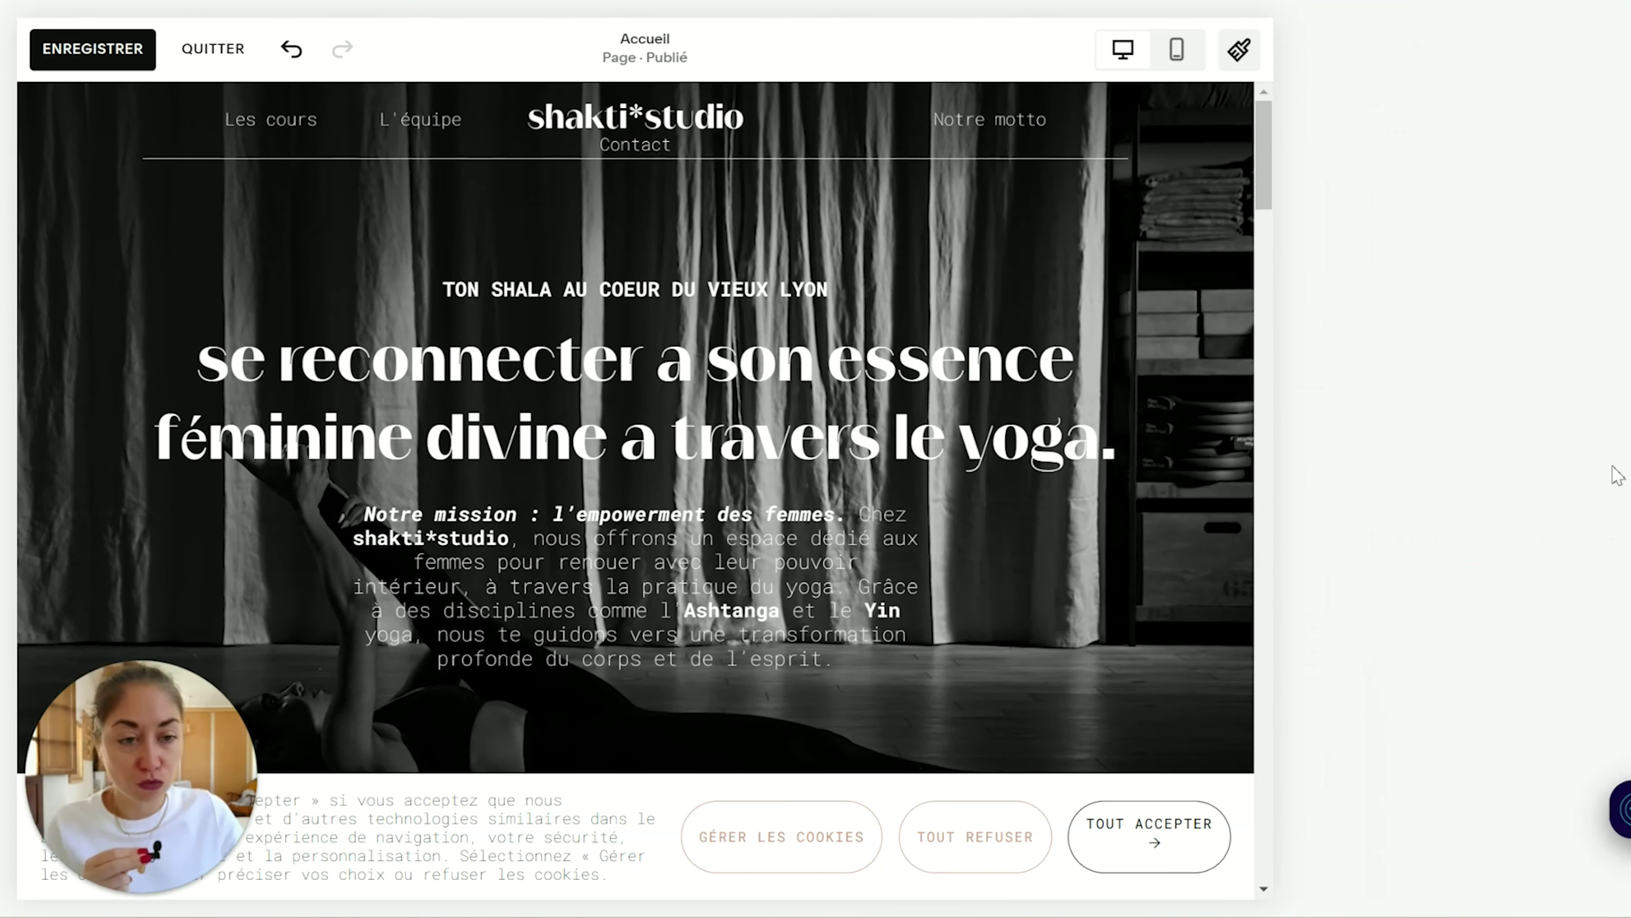